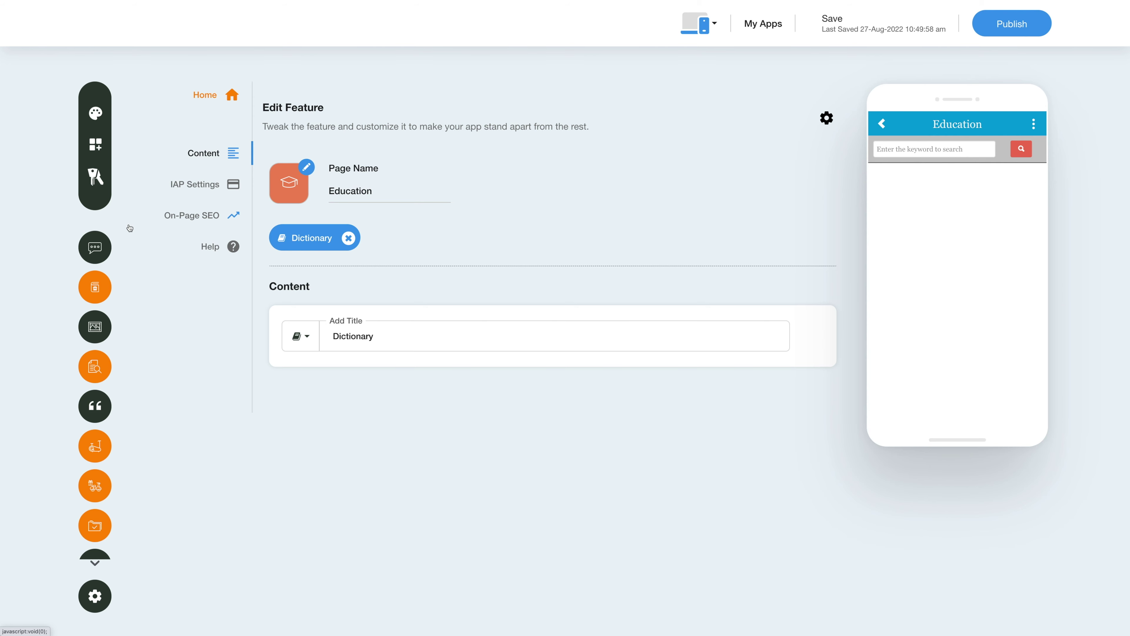
Search all feature categories for "Appsheet" and add the App Sheet feature to the app
click(100, 146)
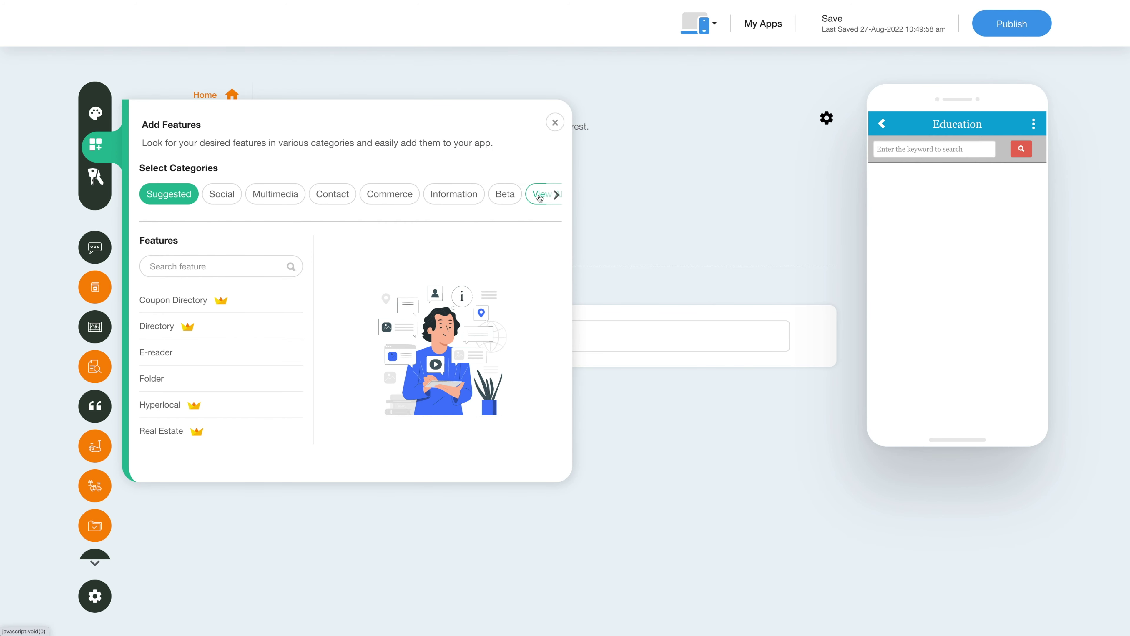
click(558, 199)
click(557, 196)
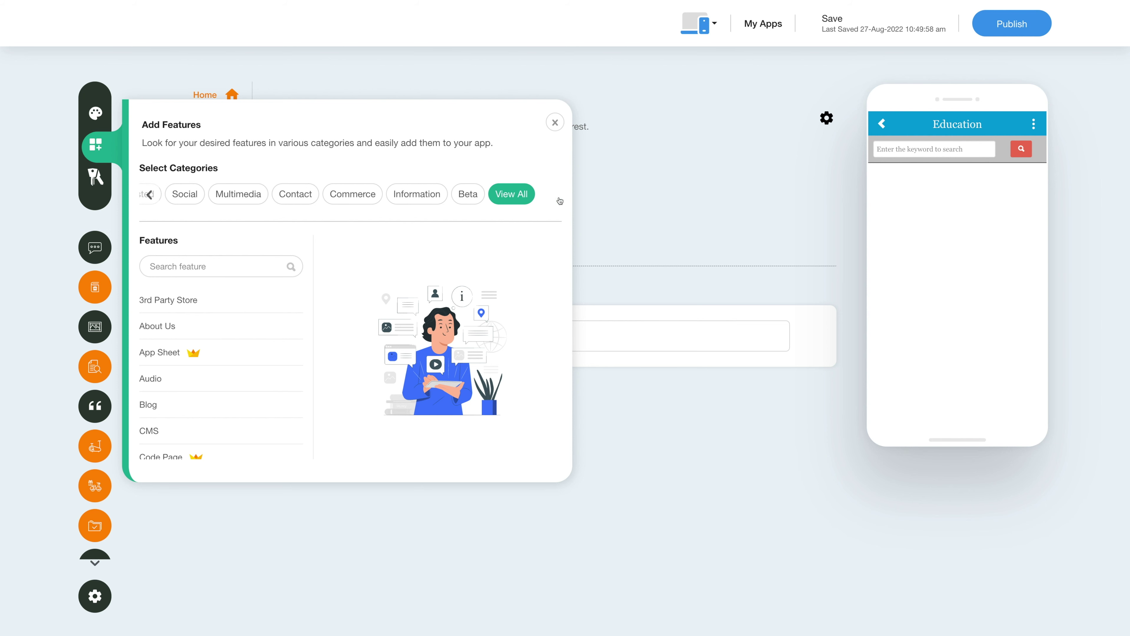
click(214, 267)
text(Appsheet)
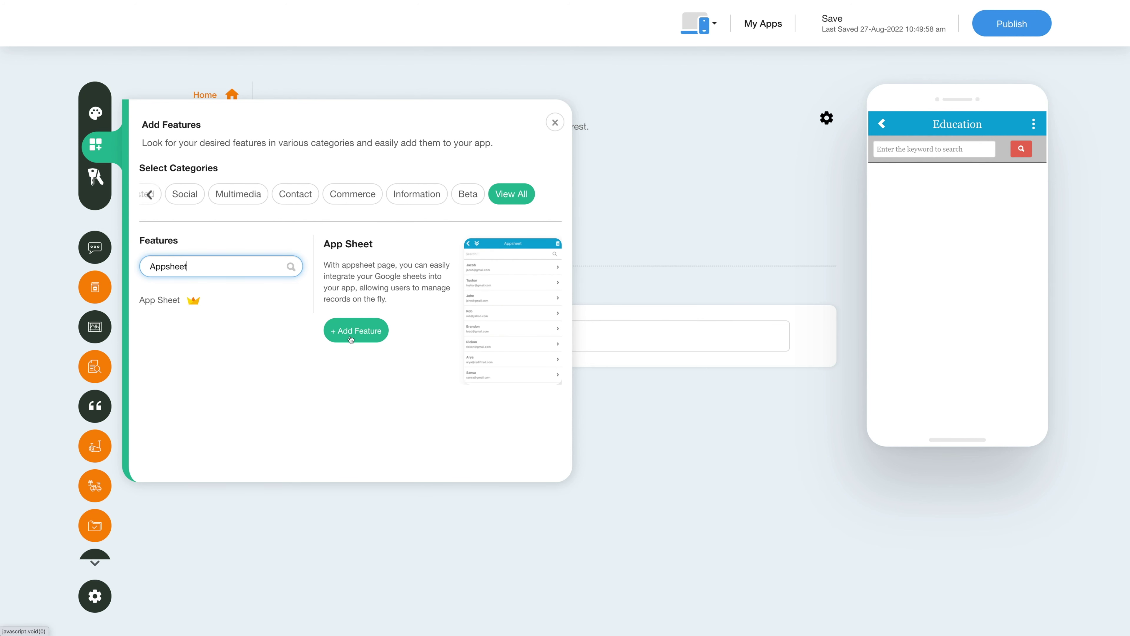
click(351, 333)
click(352, 333)
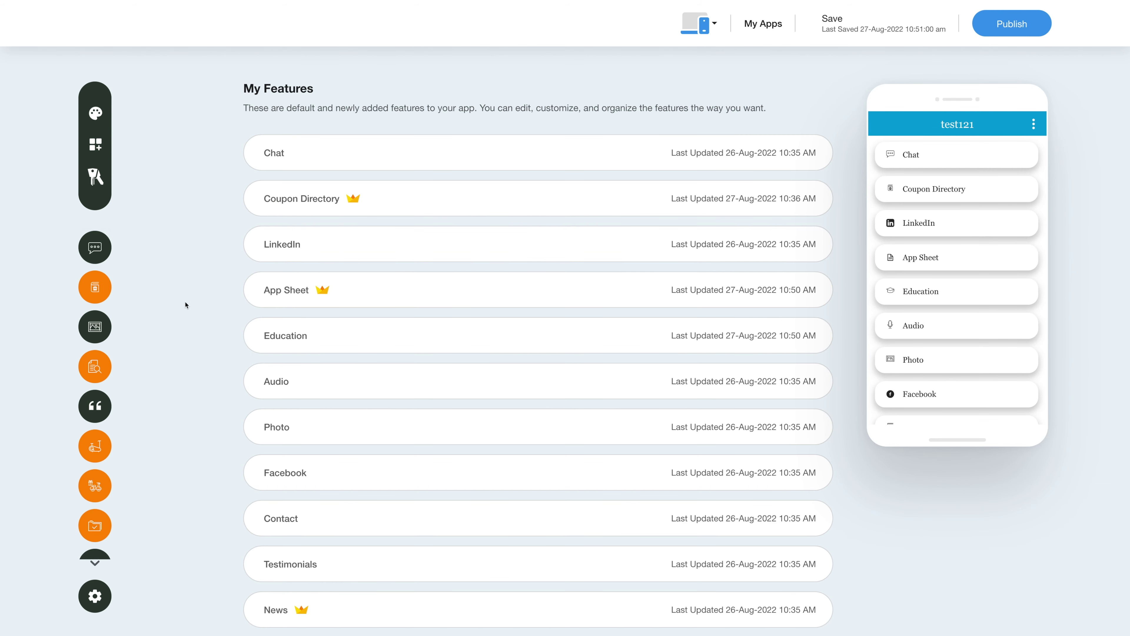
Open the App Sheet feature from My Features for editing and customizing
mouse_move(366, 290)
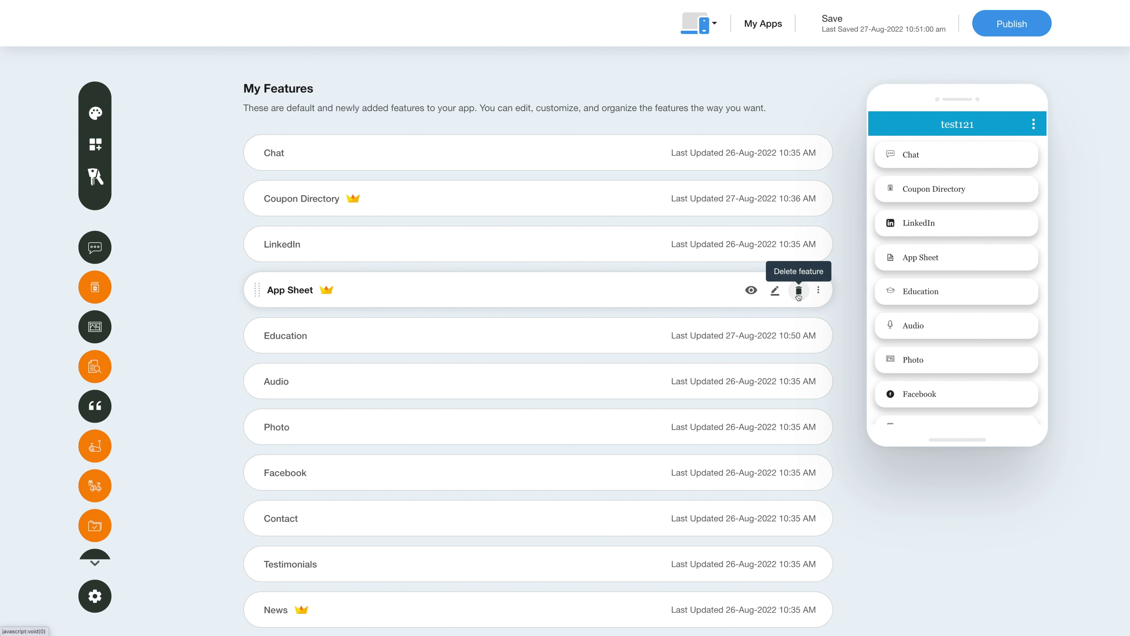
click(819, 294)
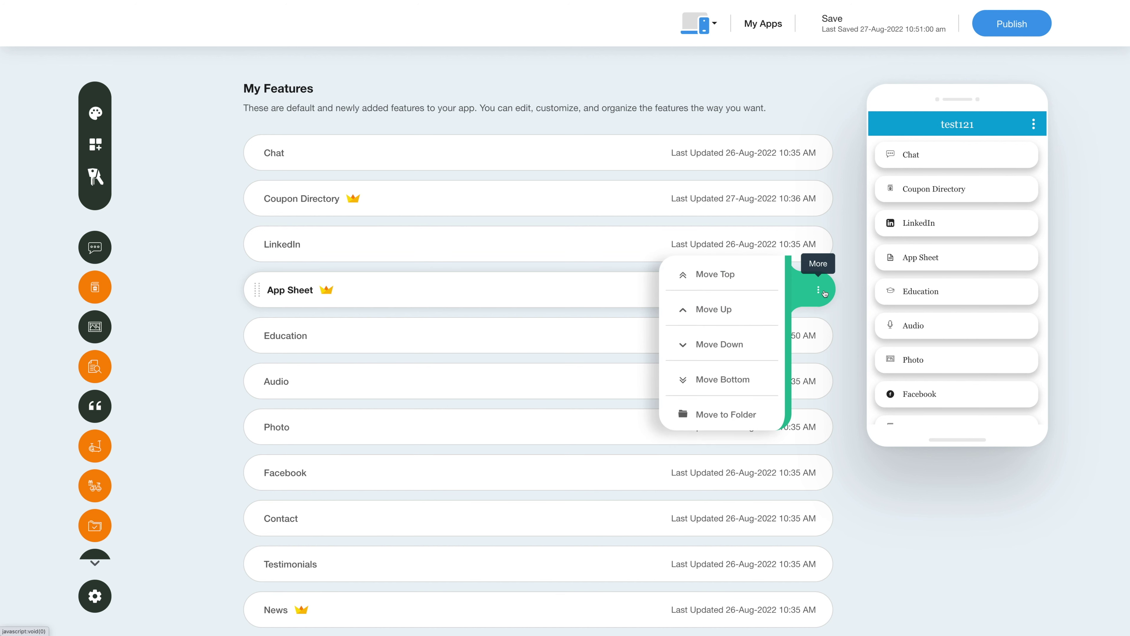
click(844, 293)
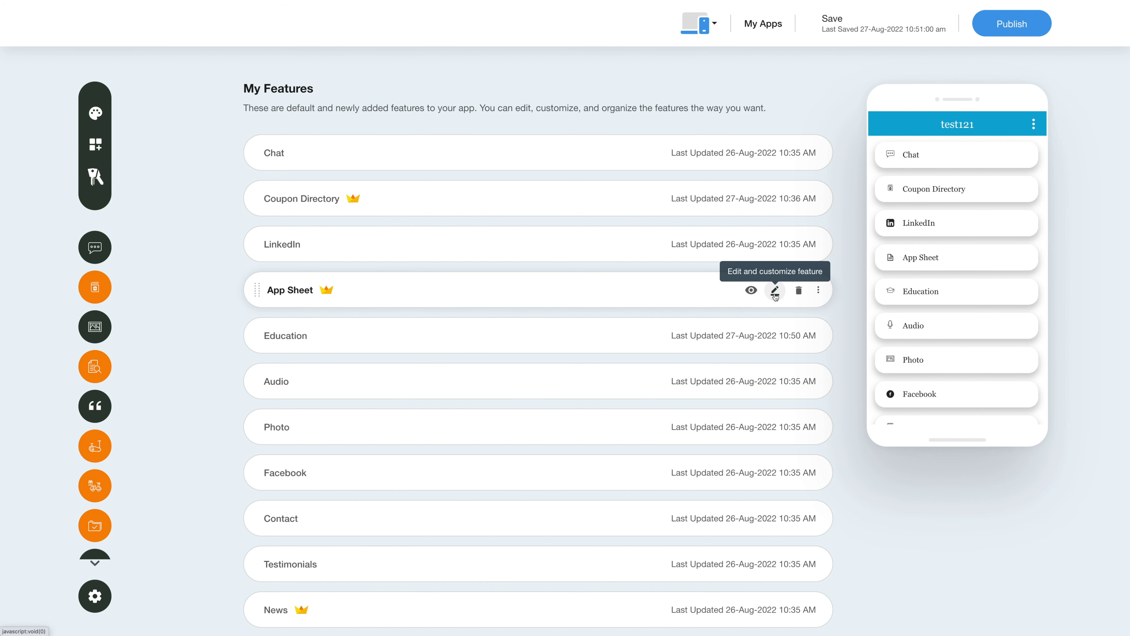
click(775, 294)
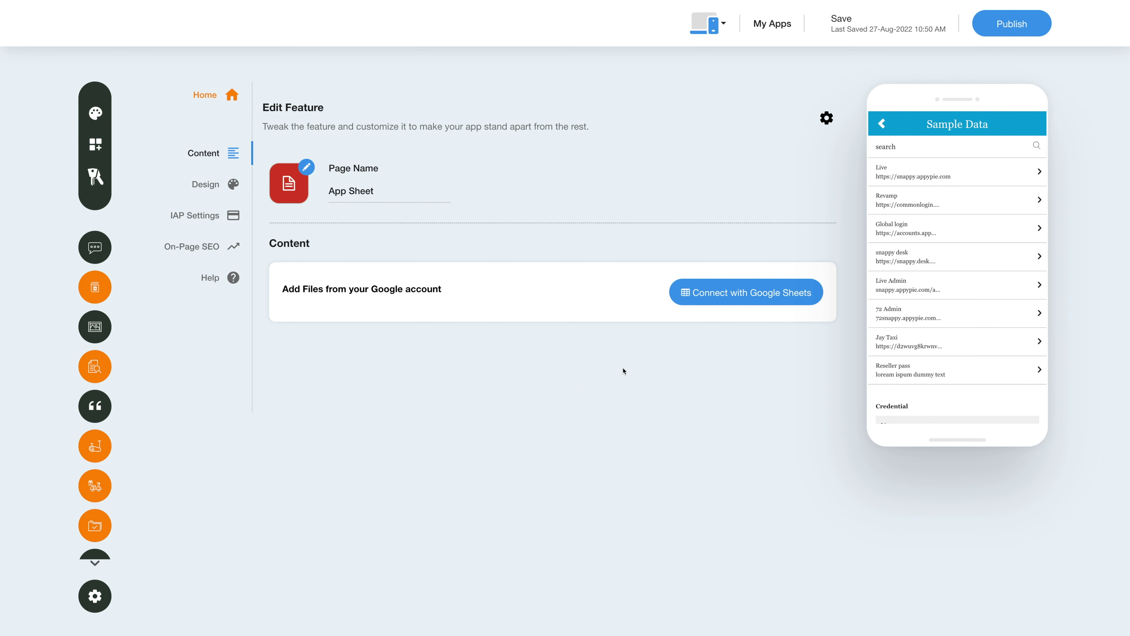
Look through the App Sheet page's name and icon choices, including outline icons, images and custom icon upload
click(393, 191)
click(392, 206)
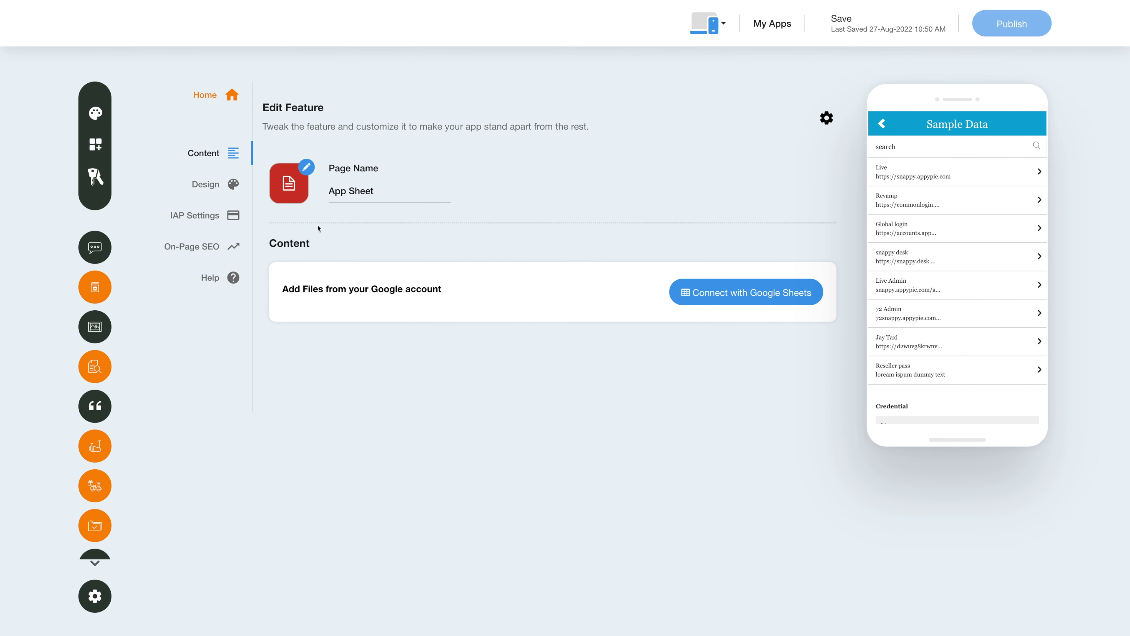
click(287, 191)
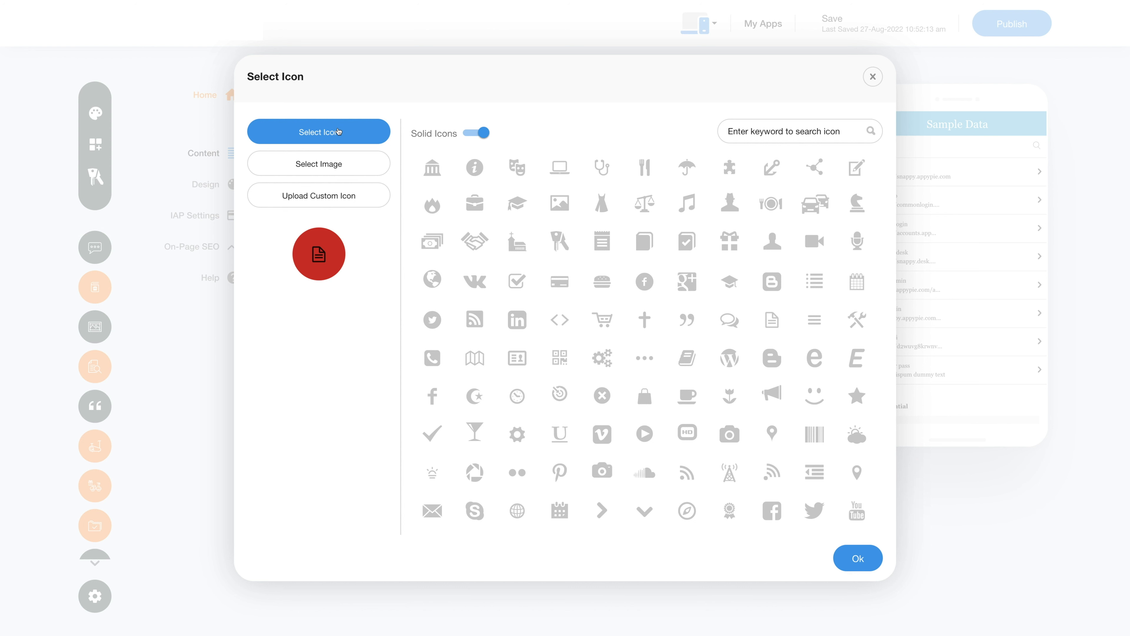
click(443, 141)
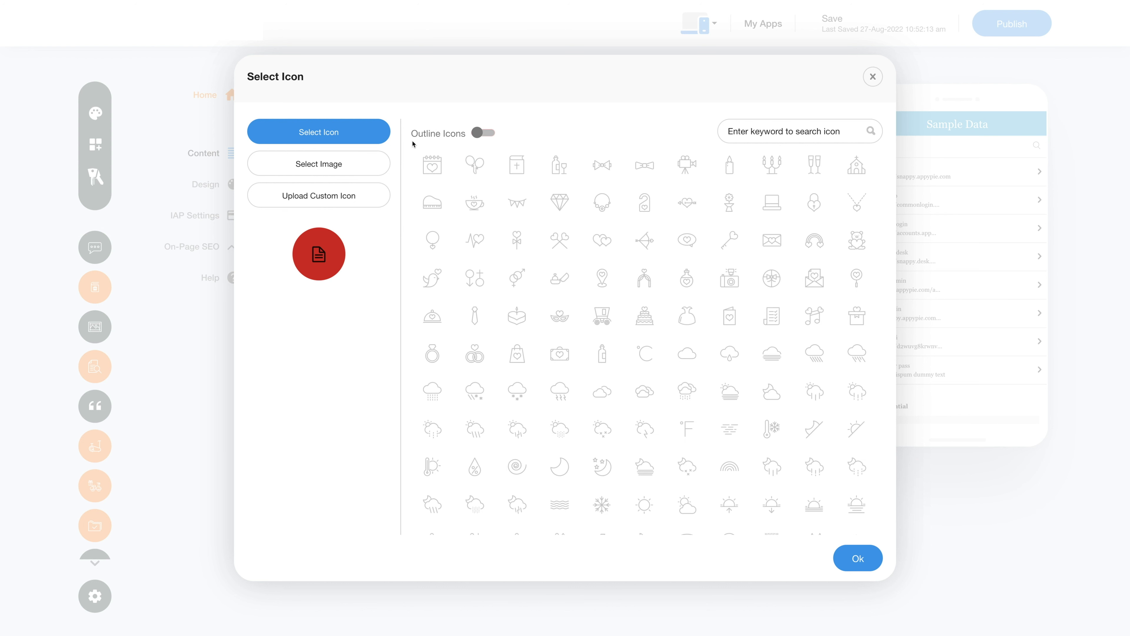
click(359, 174)
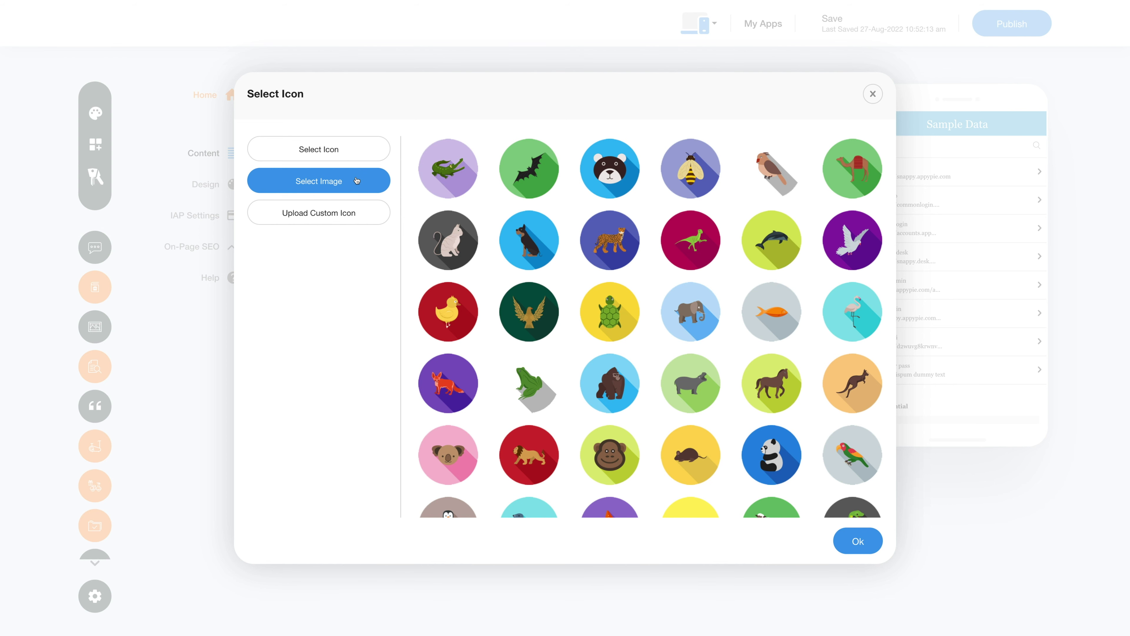
click(317, 214)
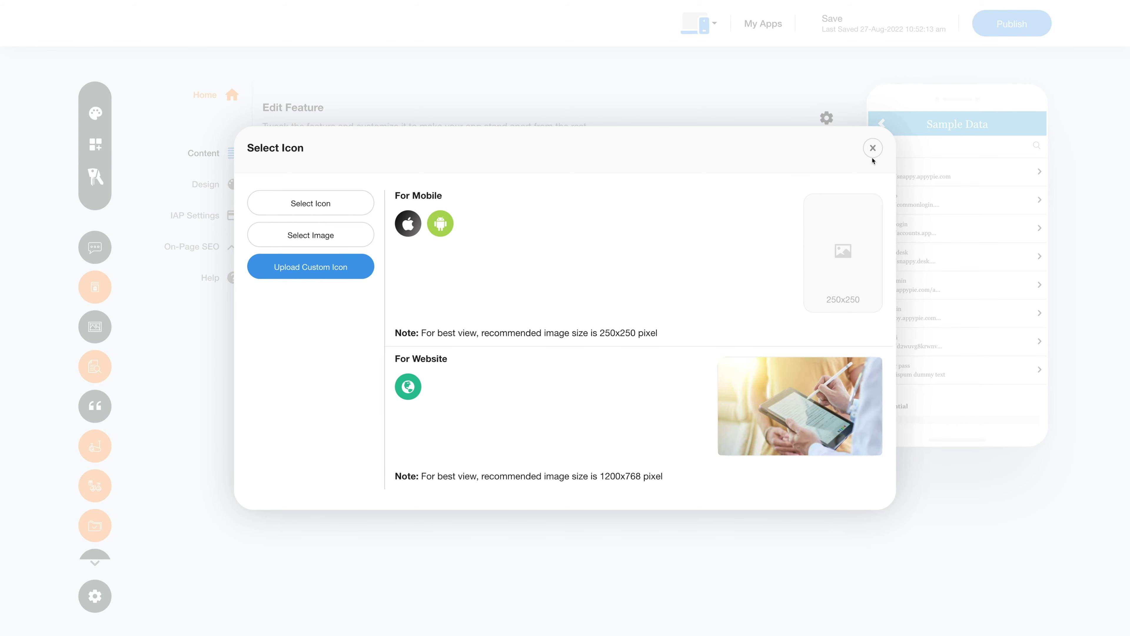
click(873, 149)
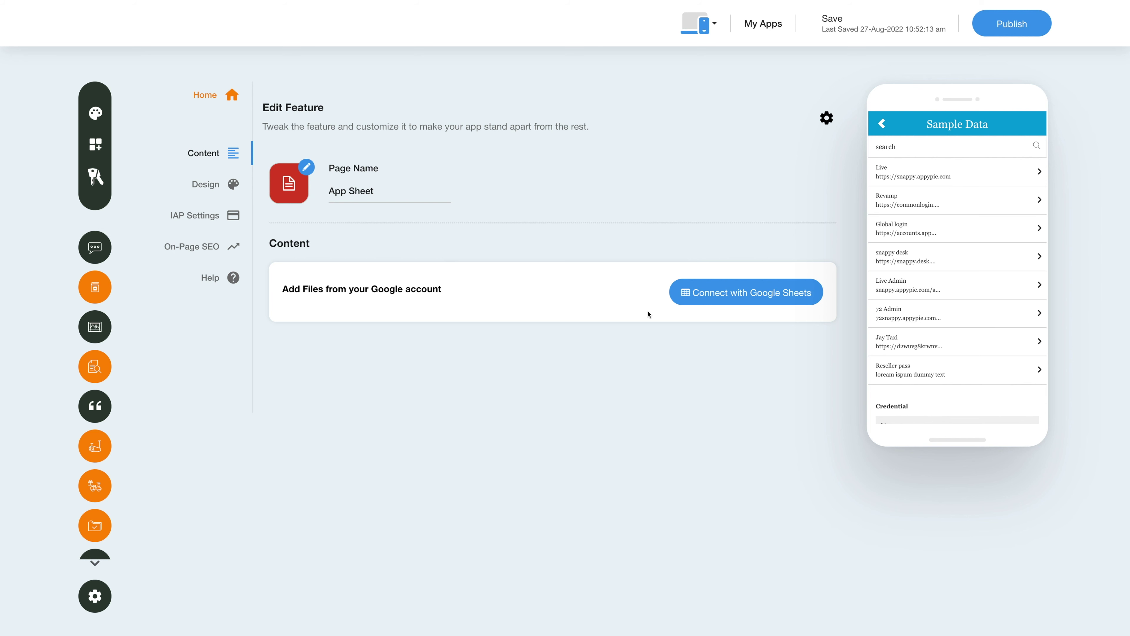
Connect the App Sheet page with Google Sheets using the listed Google account and allow App Builder access
click(734, 300)
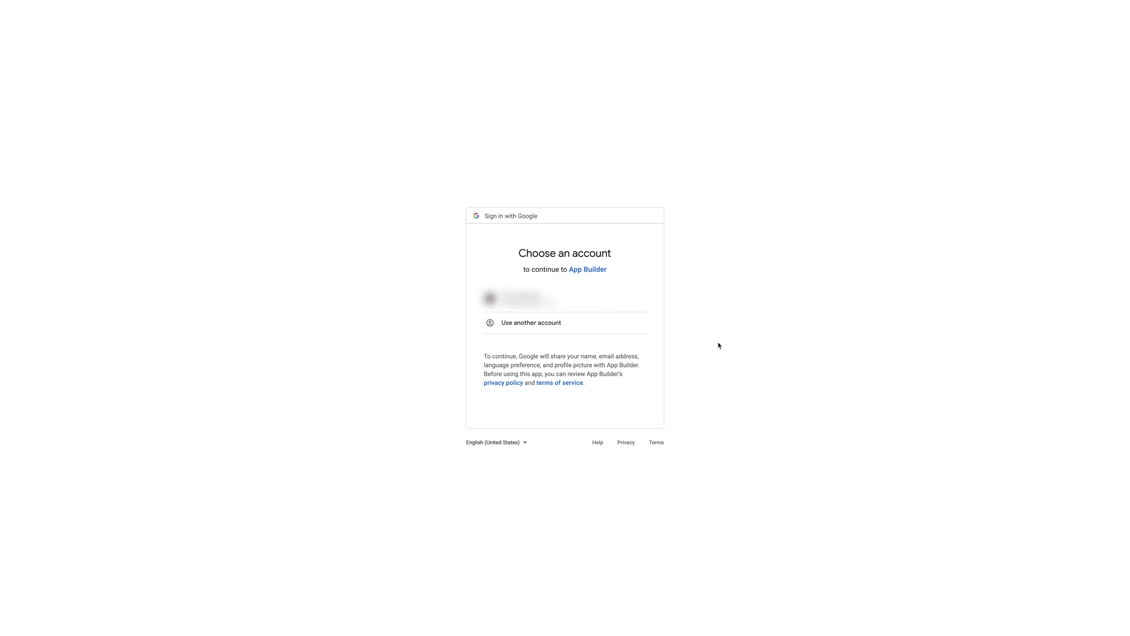
click(515, 302)
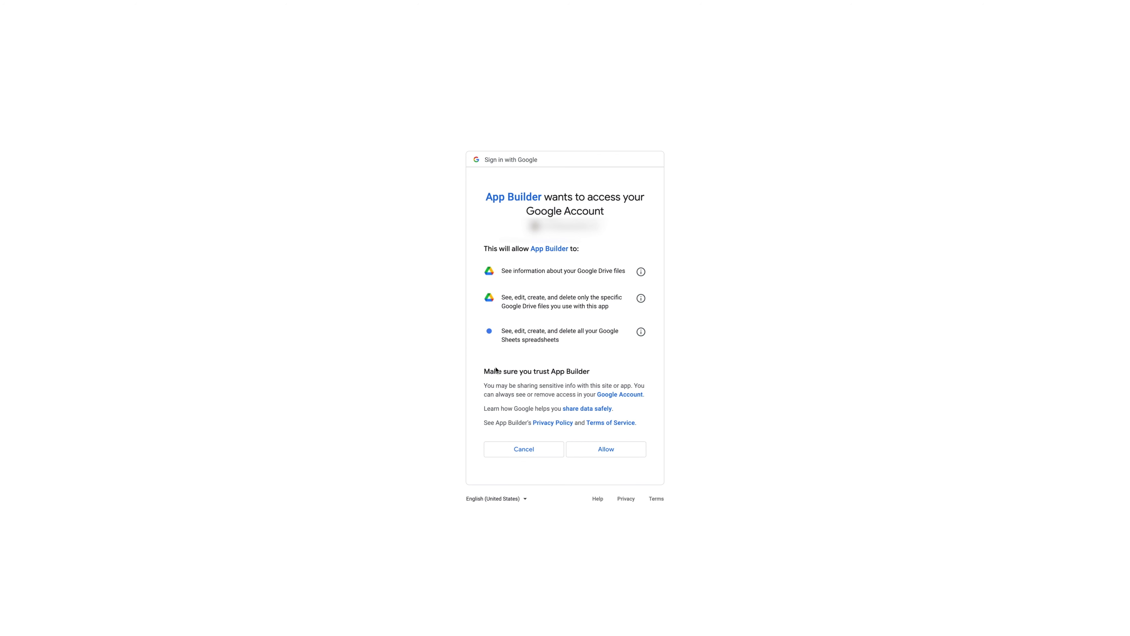
click(606, 454)
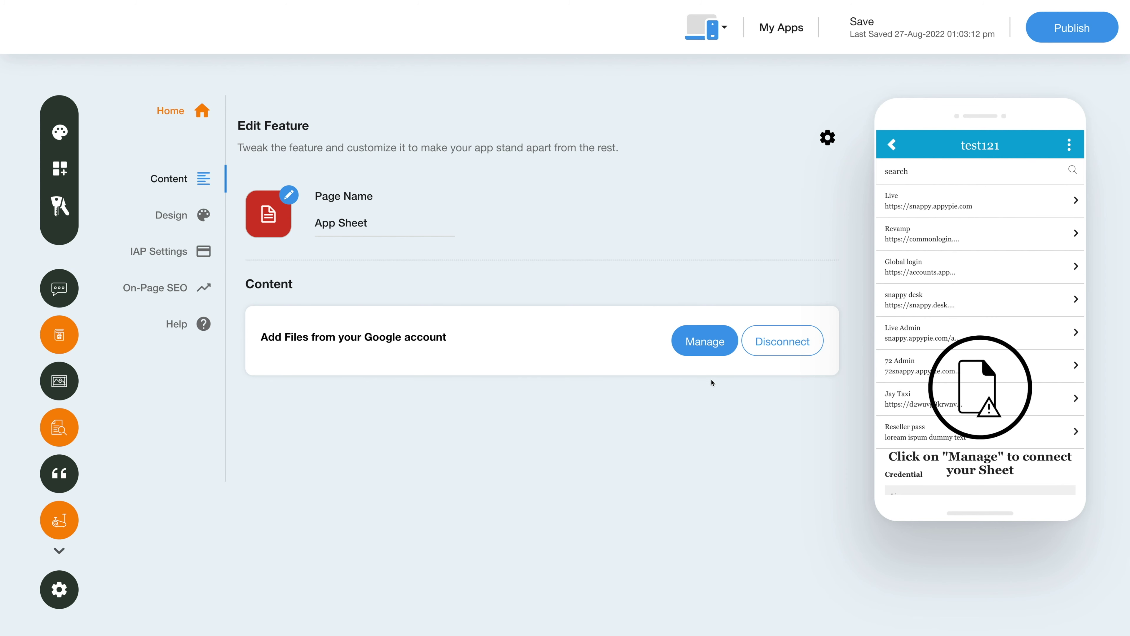
Manage the connected sheets and select the Products1 spreadsheet as the source file
click(708, 347)
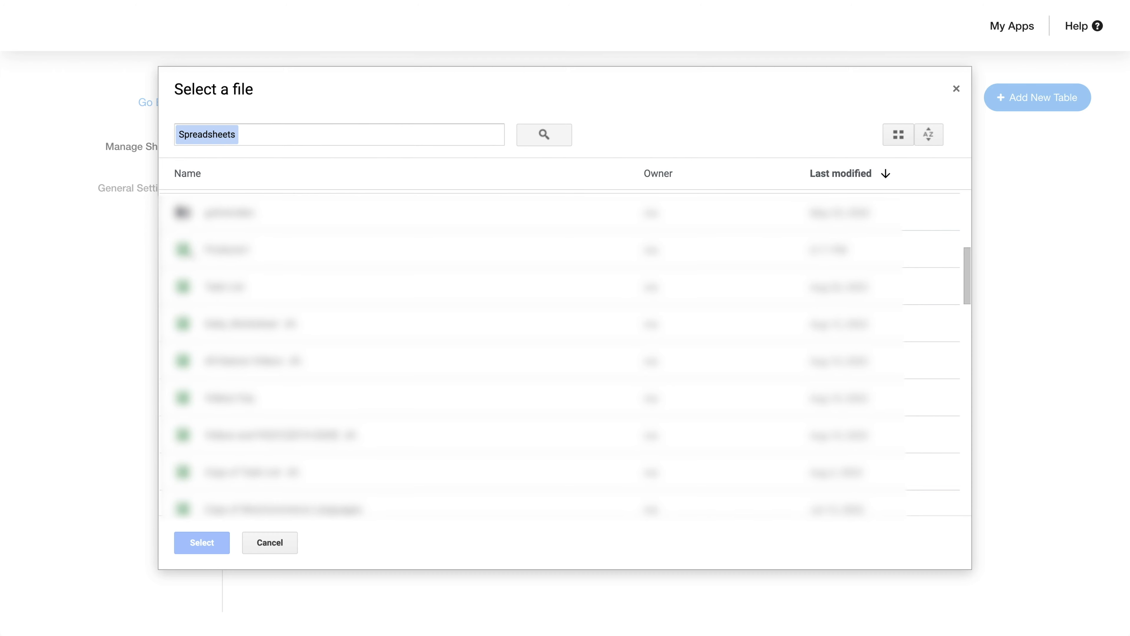
click(336, 251)
double_click(337, 258)
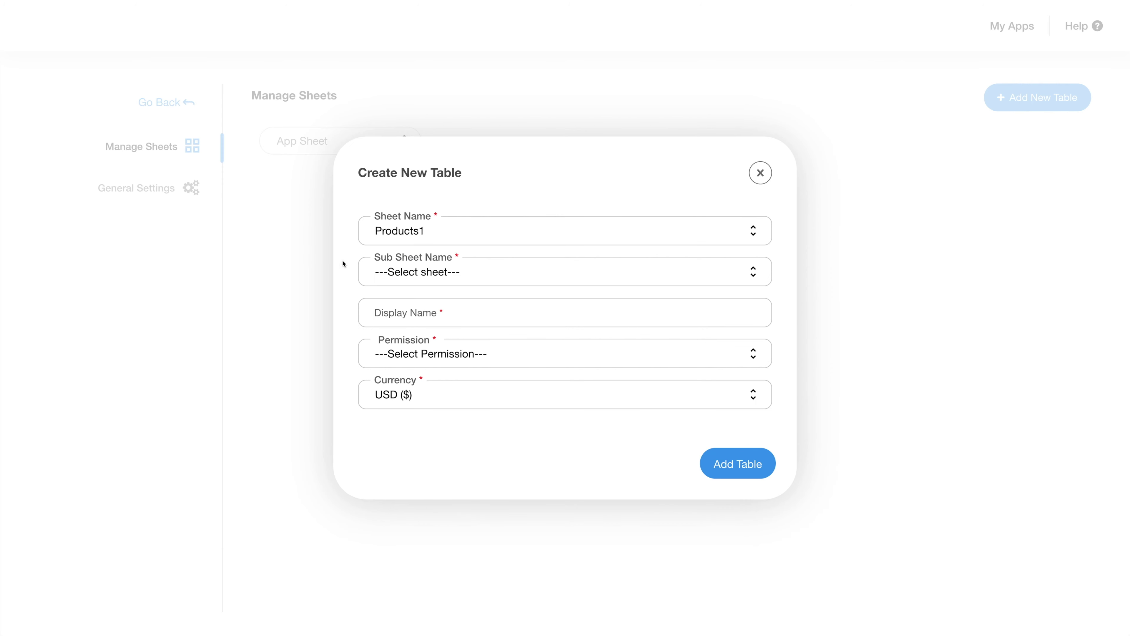
Add a table from the Products sub sheet of Products1 with Allow All Permissions and USD ($) currency
click(455, 231)
click(457, 232)
click(451, 275)
click(426, 302)
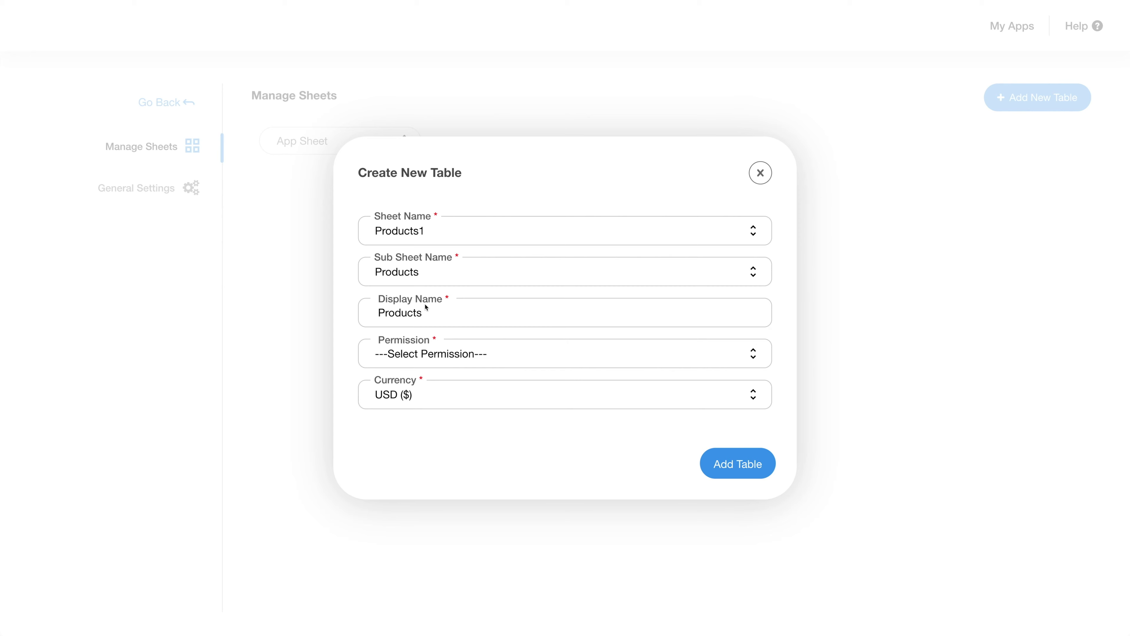
click(425, 356)
click(414, 480)
click(415, 395)
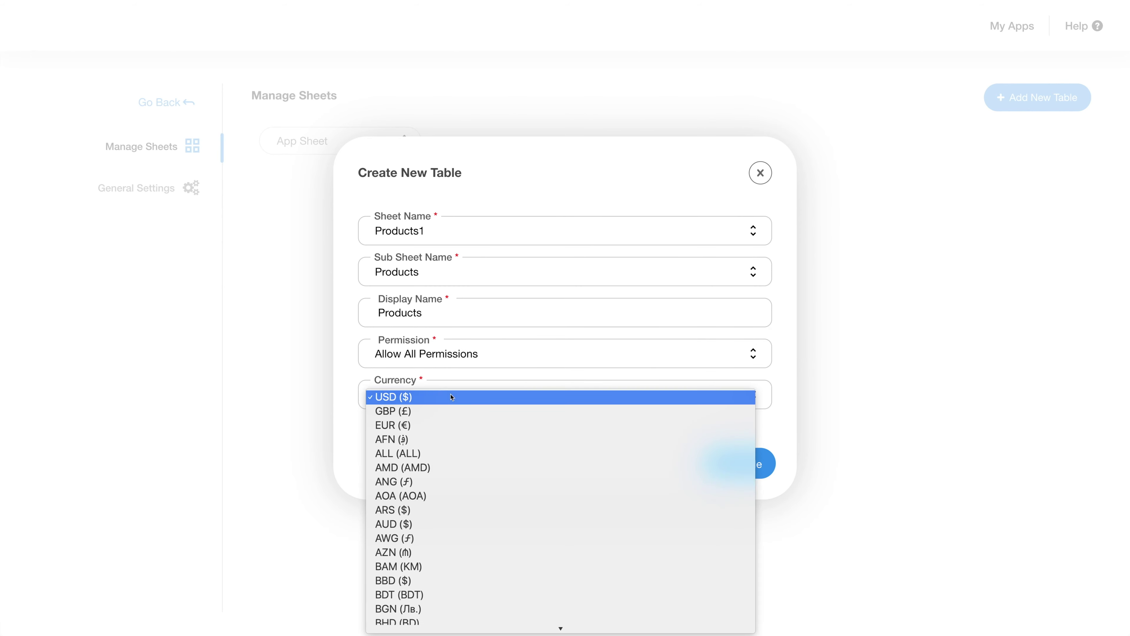
click(415, 398)
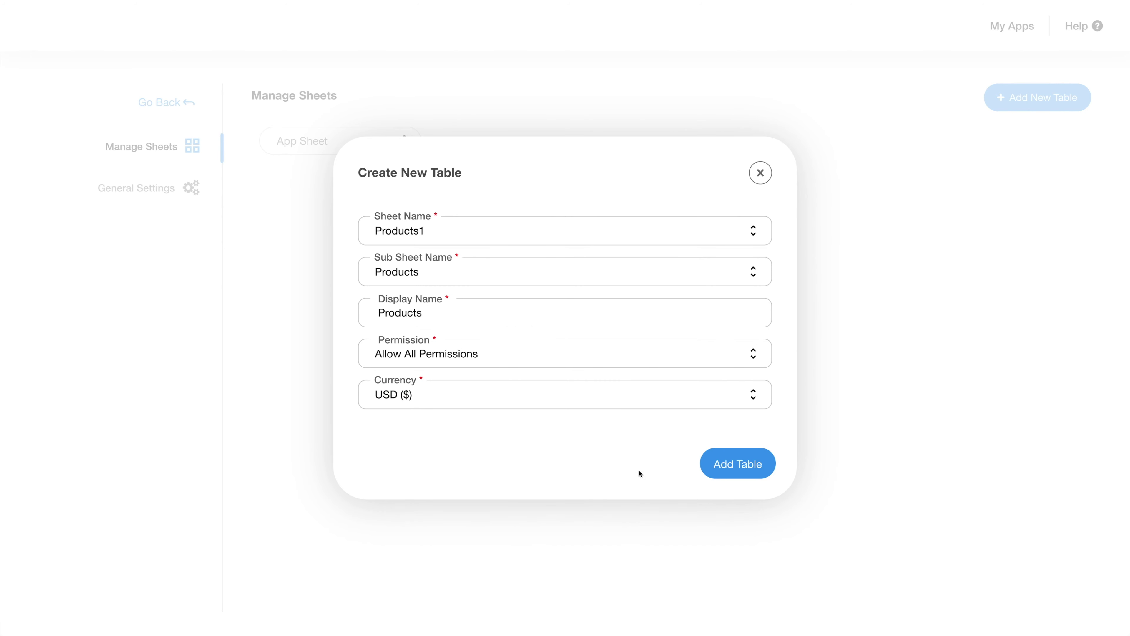
click(731, 471)
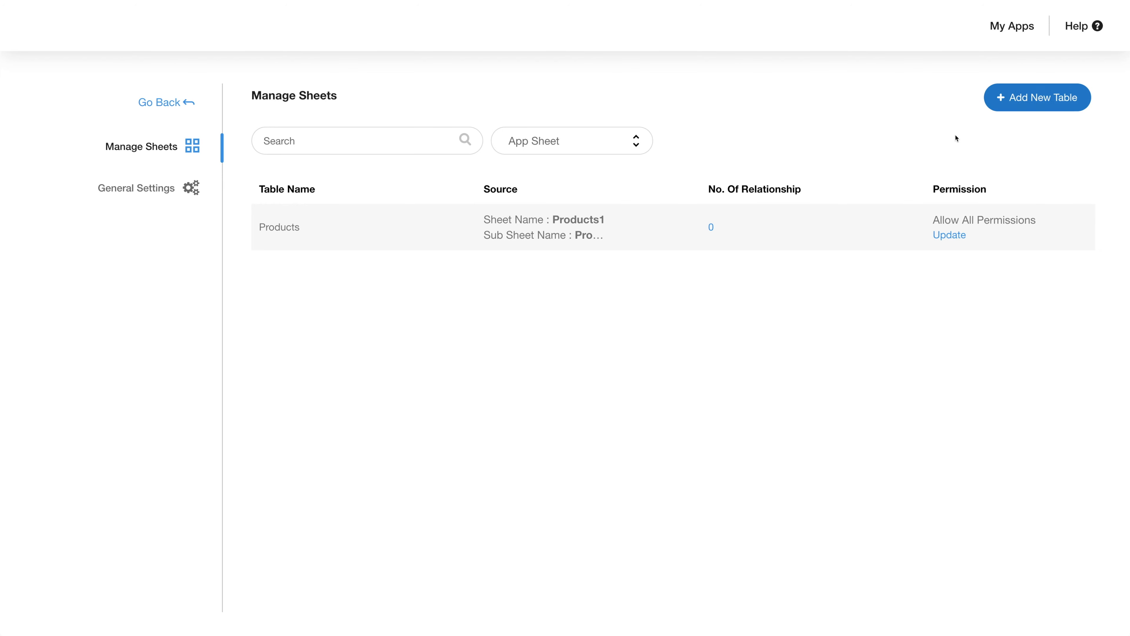
Add a second table from the Shipping (Outbound) sub sheet of Products1 with Allow All Permissions and USD ($) currency
click(1032, 97)
click(476, 231)
click(476, 276)
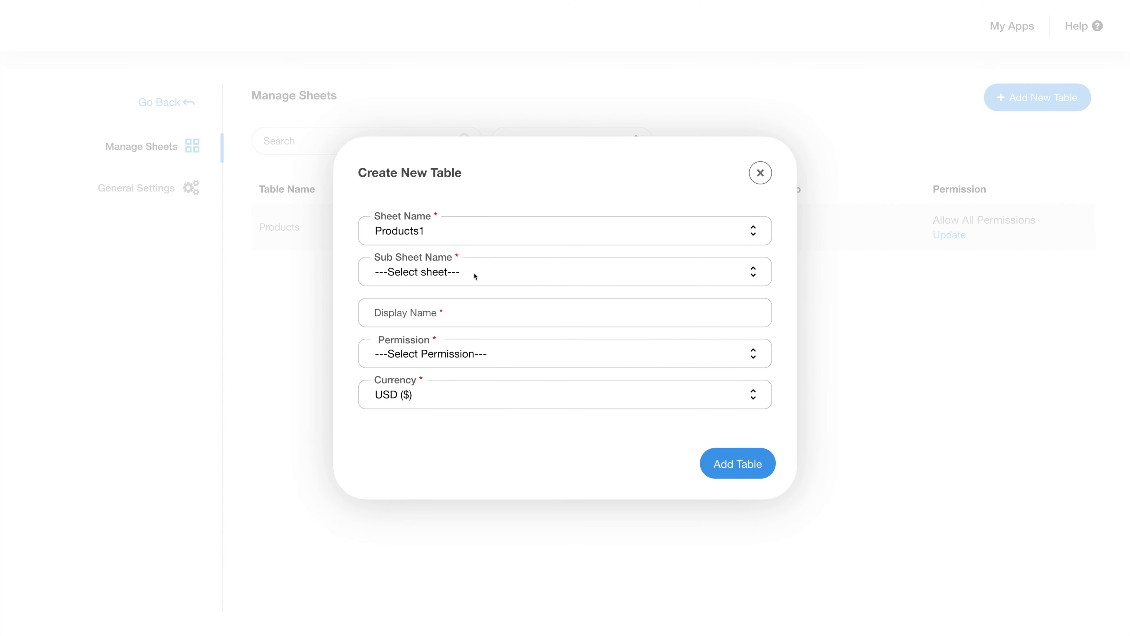
click(475, 274)
click(449, 328)
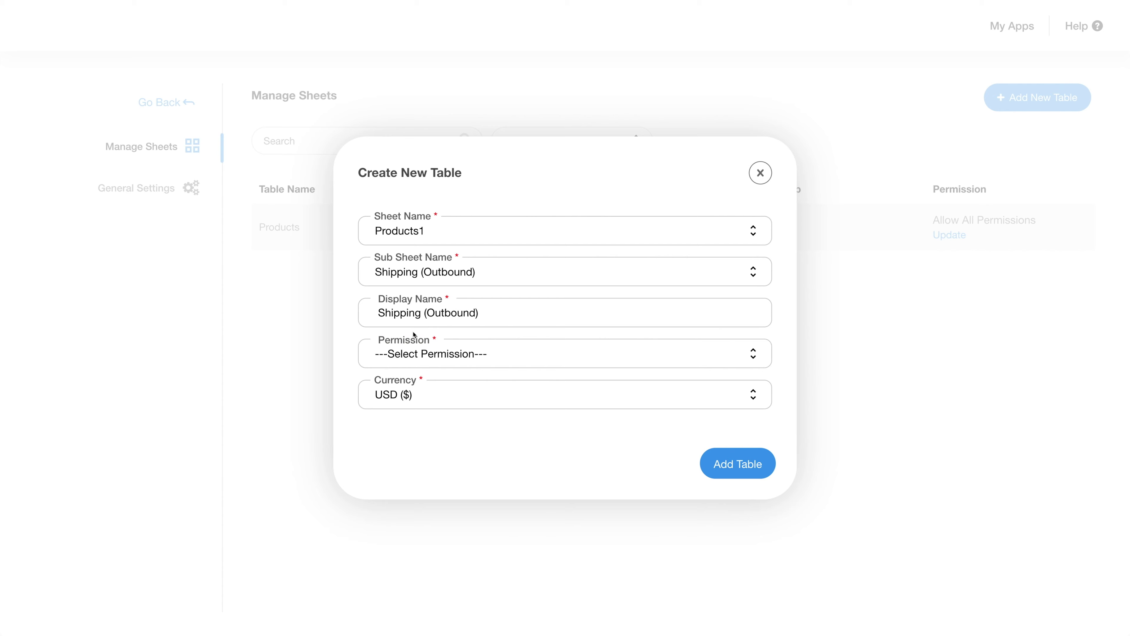
click(414, 354)
click(427, 382)
click(427, 394)
click(801, 490)
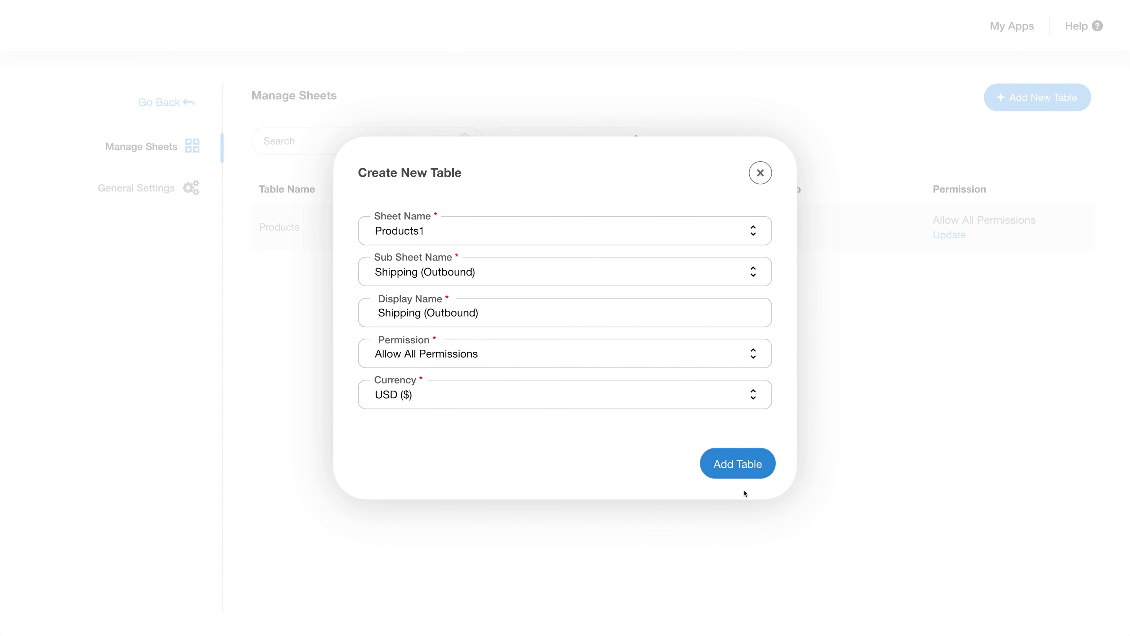
click(738, 464)
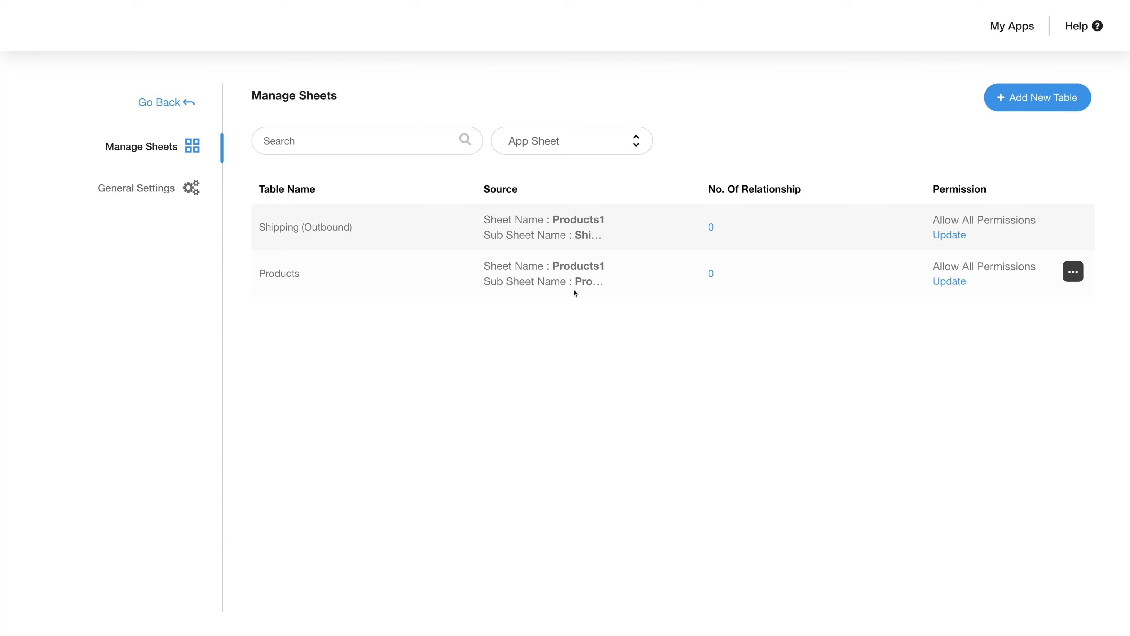
Update the Products table's permission action, keeping Allow All Permissions
click(713, 274)
click(950, 282)
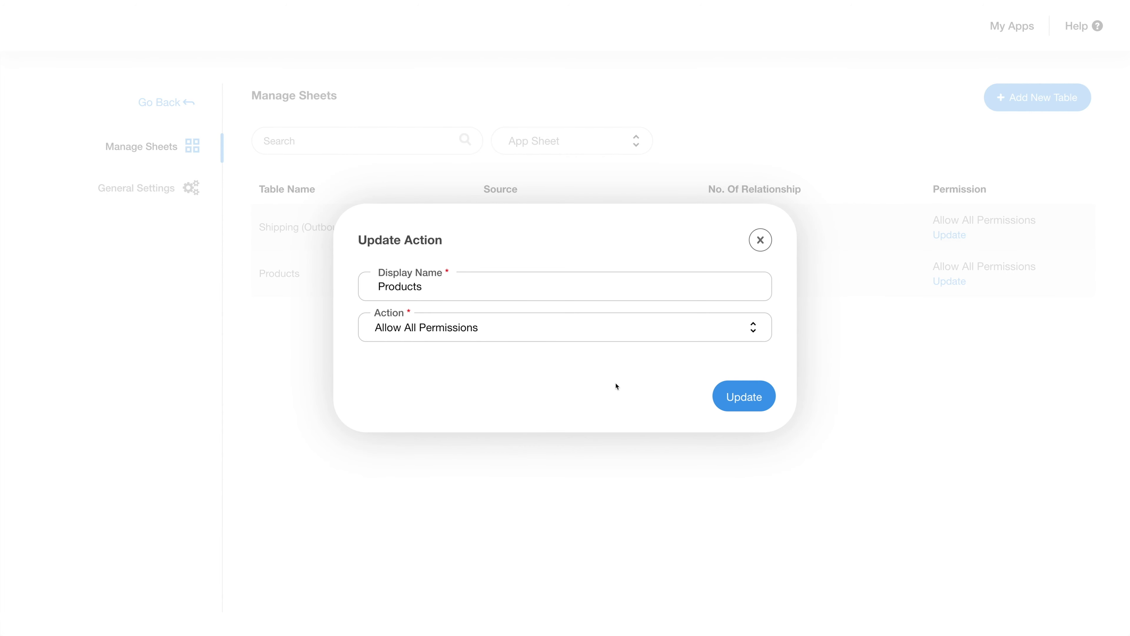
click(753, 392)
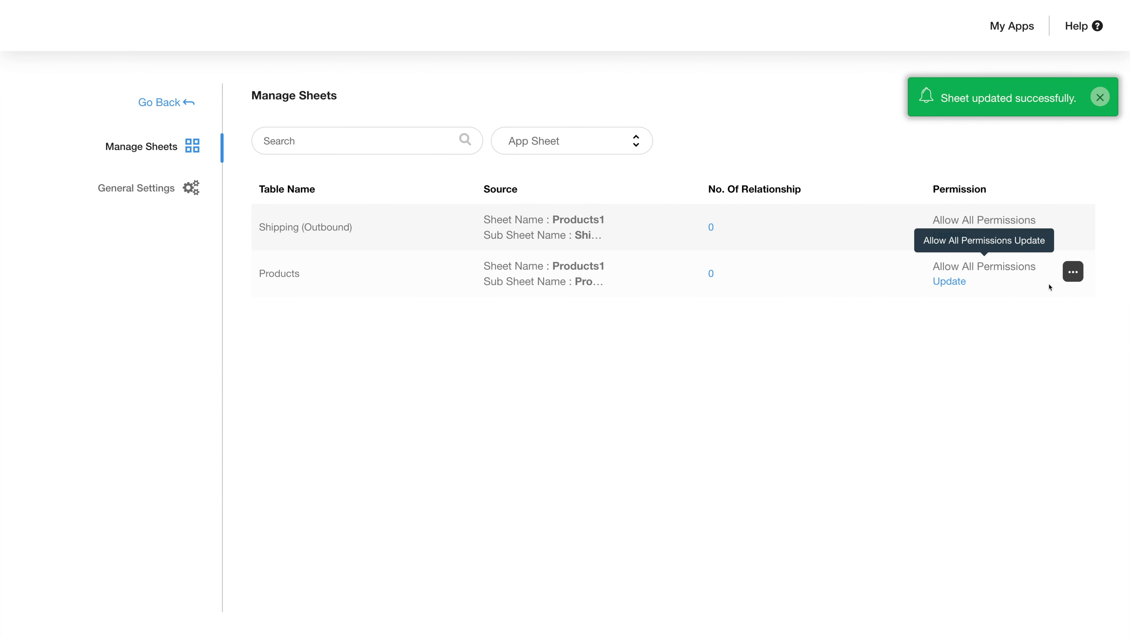
Set the Products table as the default table
click(1074, 276)
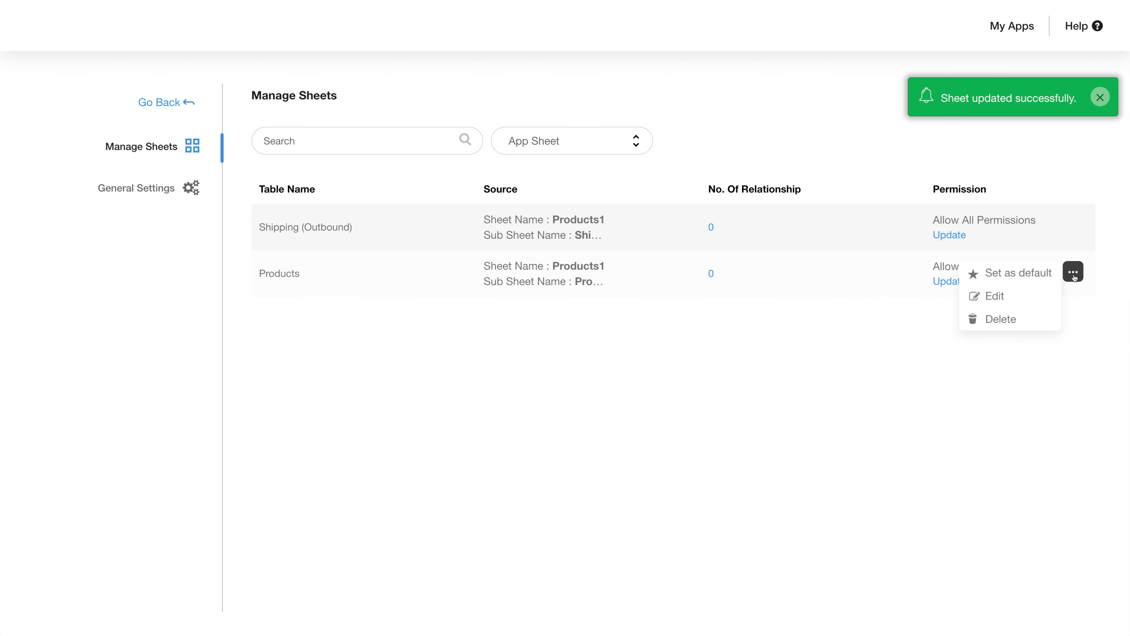
click(1015, 277)
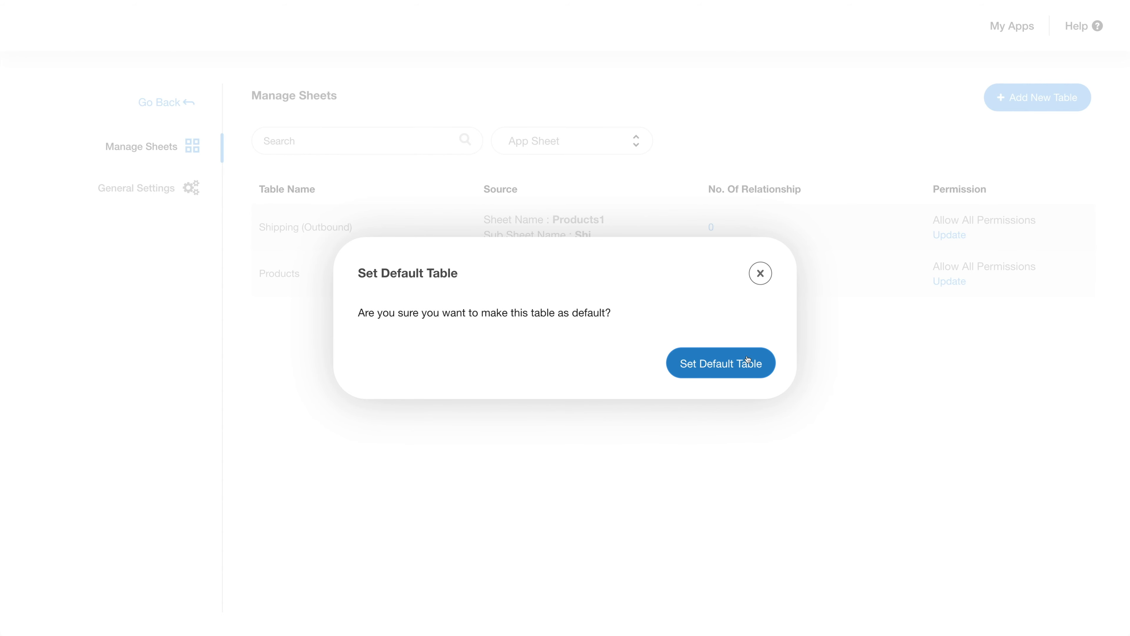
click(739, 370)
Open the Products table's column structure for editing
click(1074, 271)
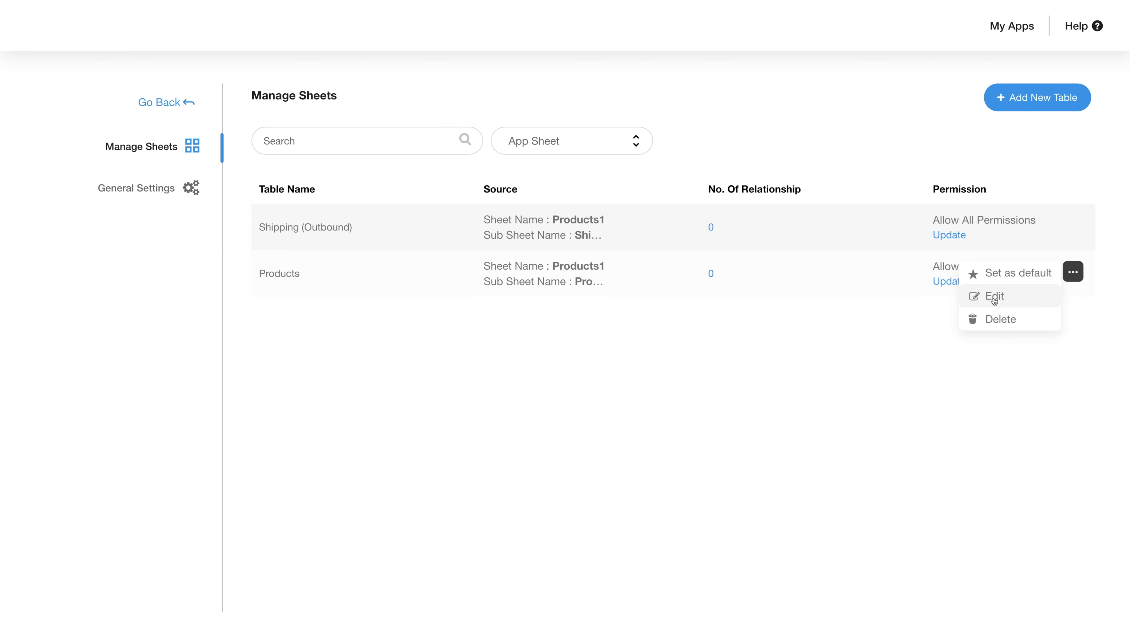
click(938, 320)
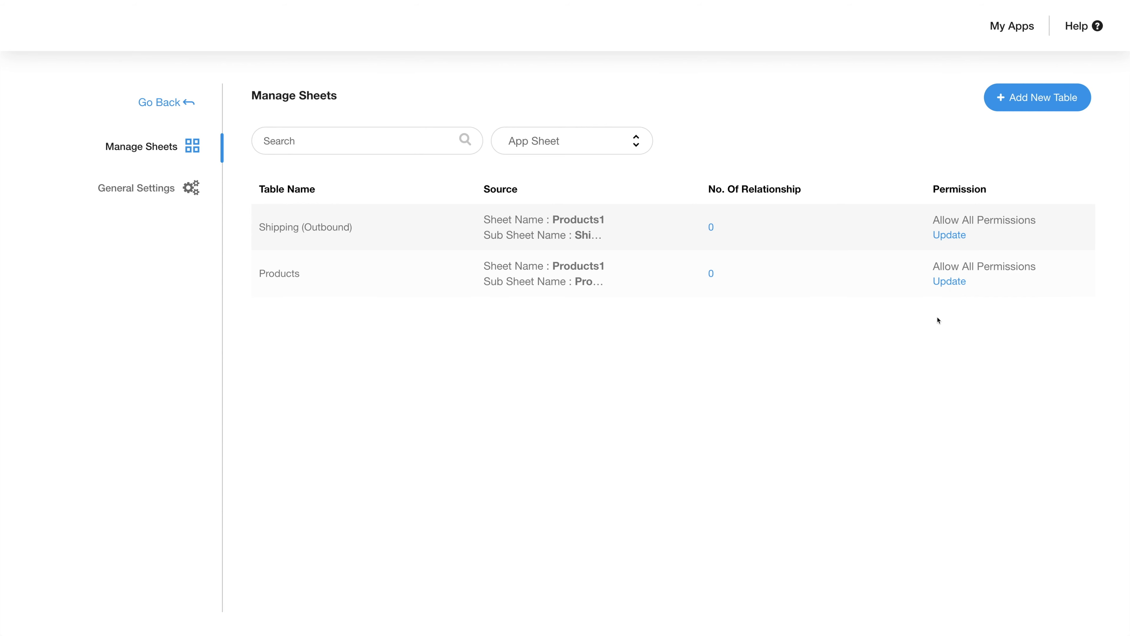
click(1073, 272)
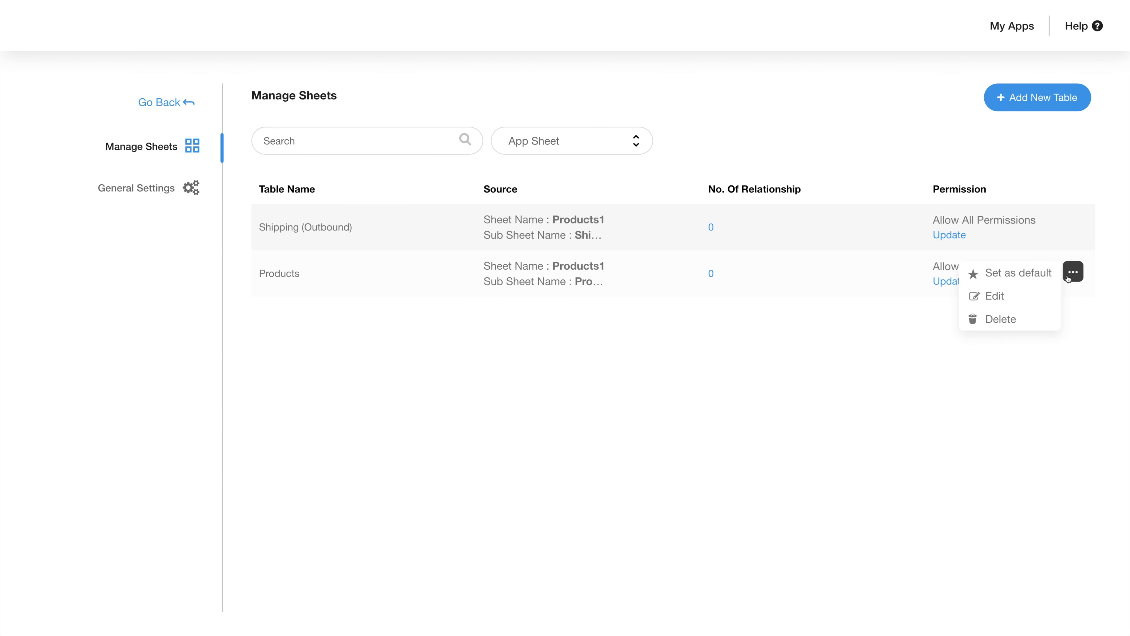
click(990, 297)
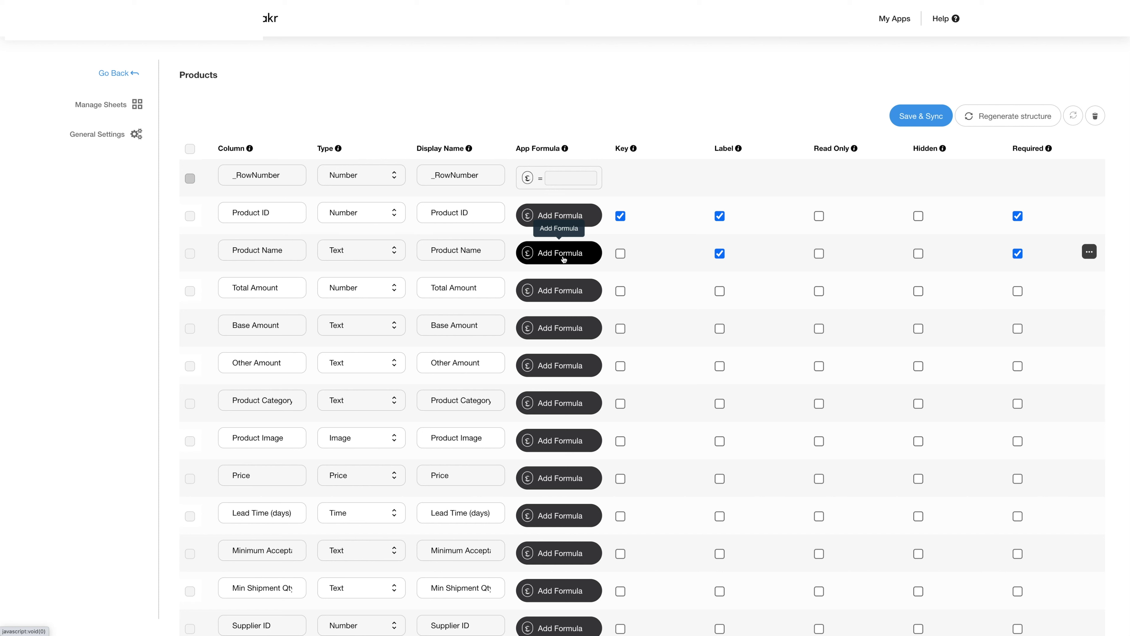
Add an app formula to the Total Amount column using the % math function, MOD([Product ID],[Supplier ID])
click(550, 294)
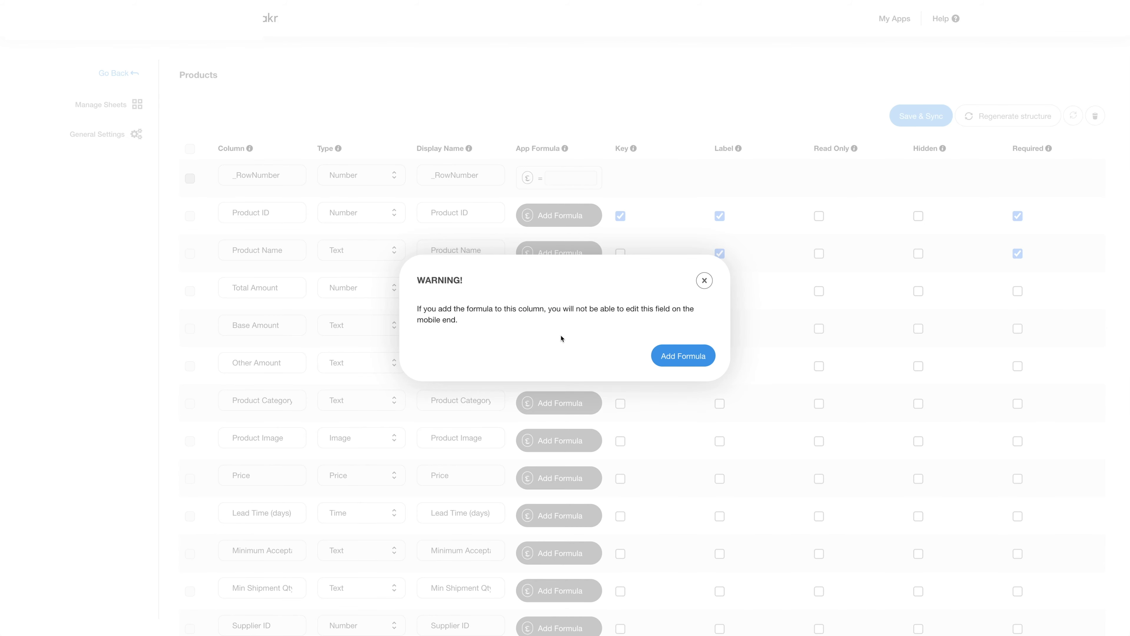
click(684, 359)
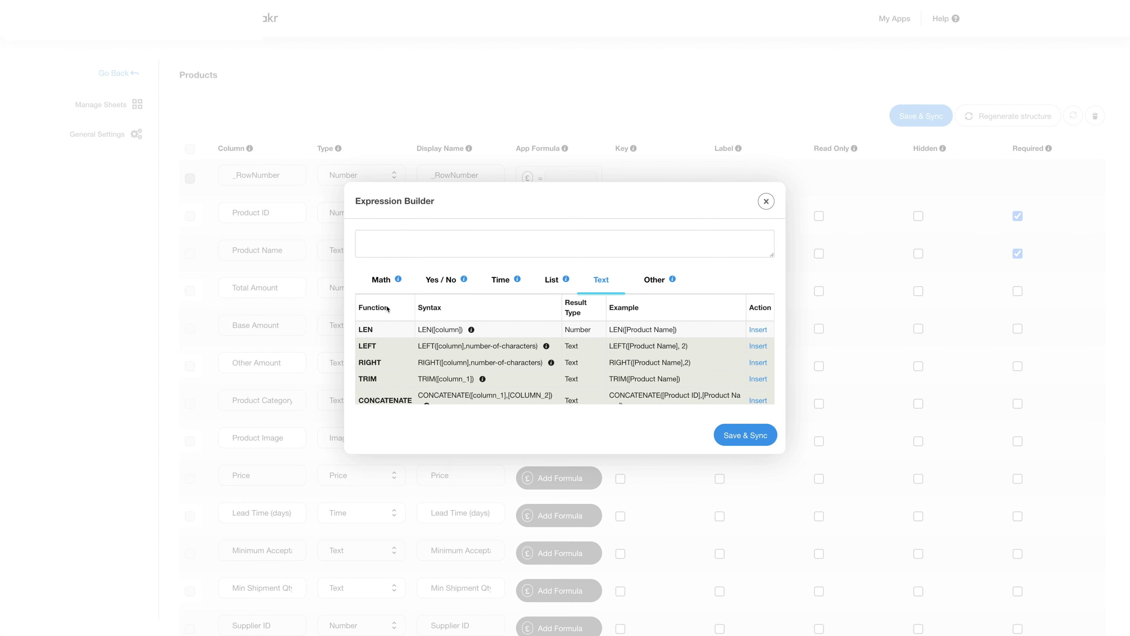
click(379, 282)
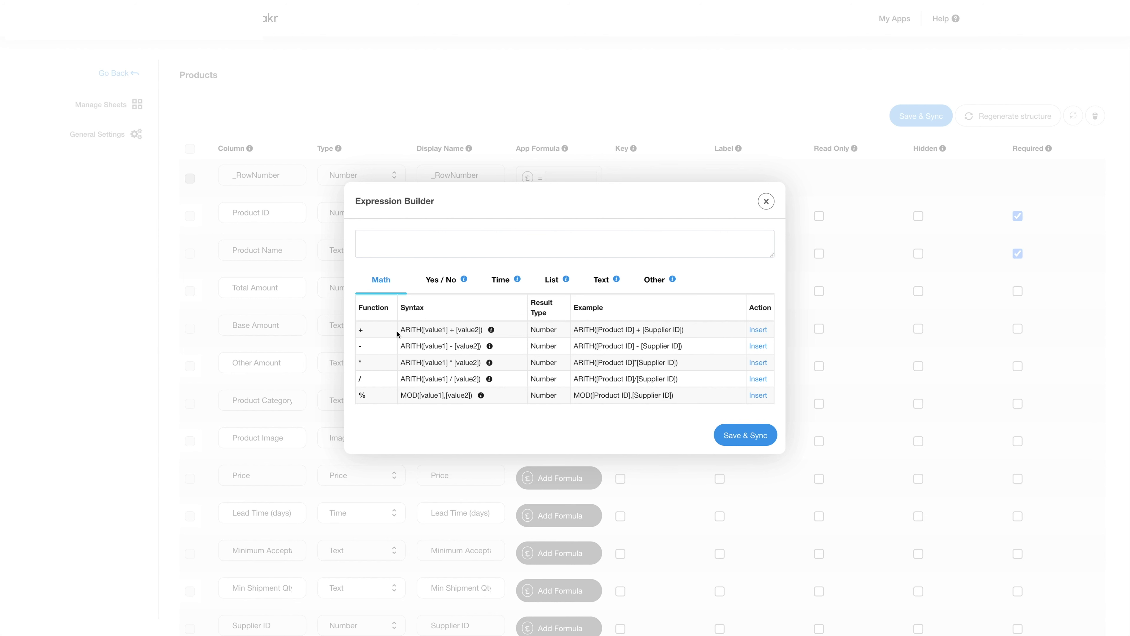
mouse_move(399, 285)
scroll(744, 397, down, 1)
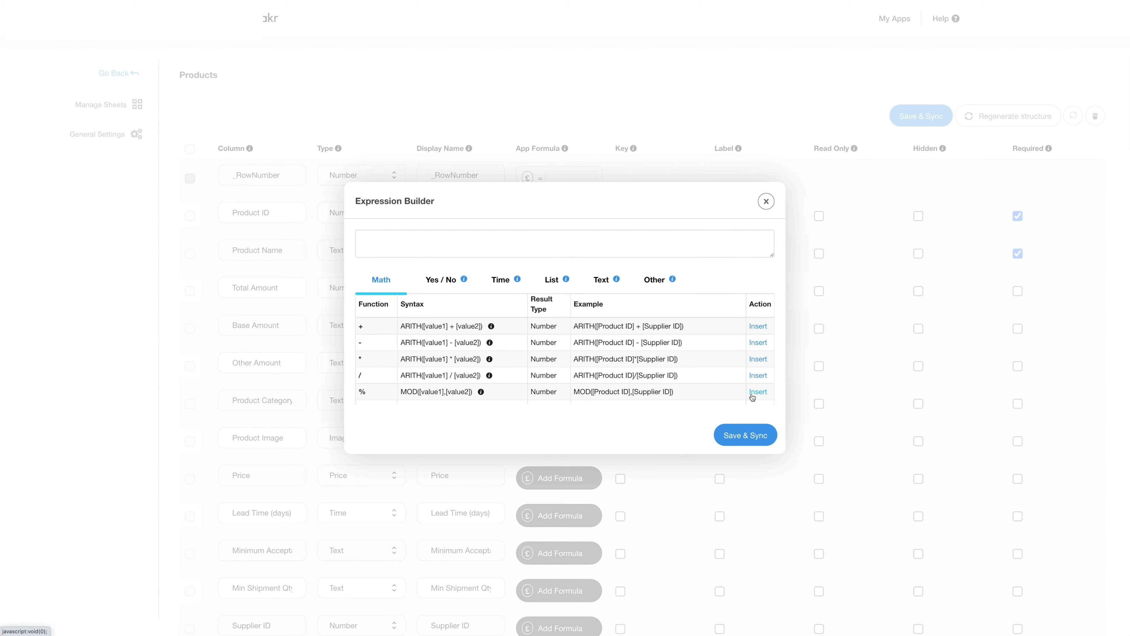
click(752, 394)
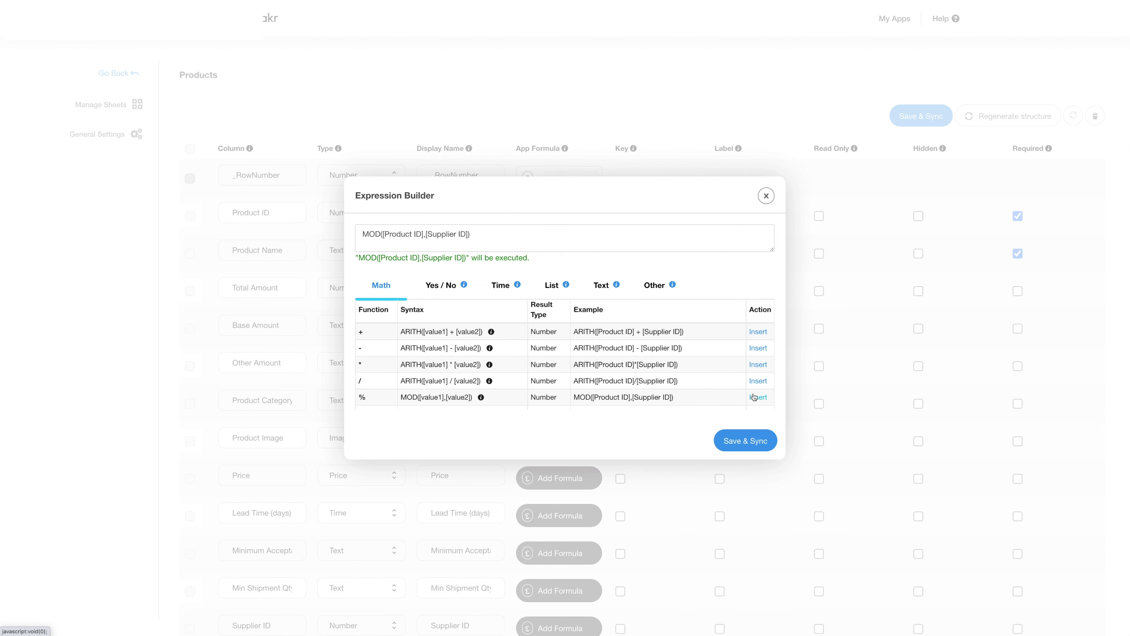
Replace Product ID with Price so the Total Amount formula reads MOD([Price],[Supplier ID]), and save it
click(423, 236)
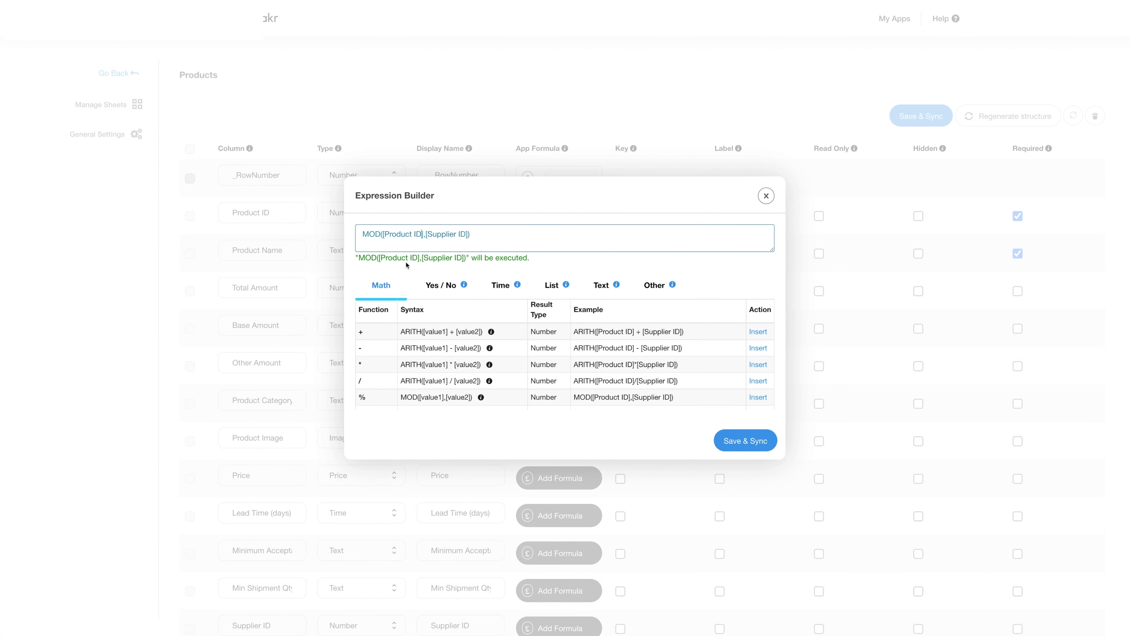
key(BackSpace)
key(BackSpace)
key(BackSpace)
key(BackSpace)
key(BackSpace)
key(BackSpace)
key(BackSpace)
key(BackSpace)
key(BackSpace)
key(BackSpace)
text(Price)
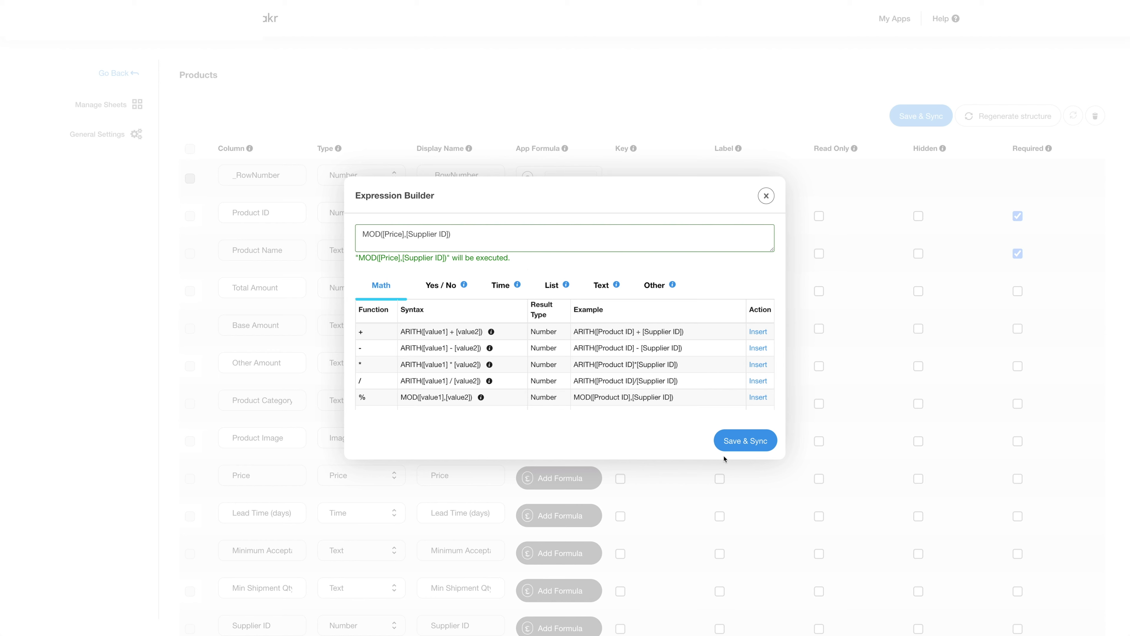
click(727, 437)
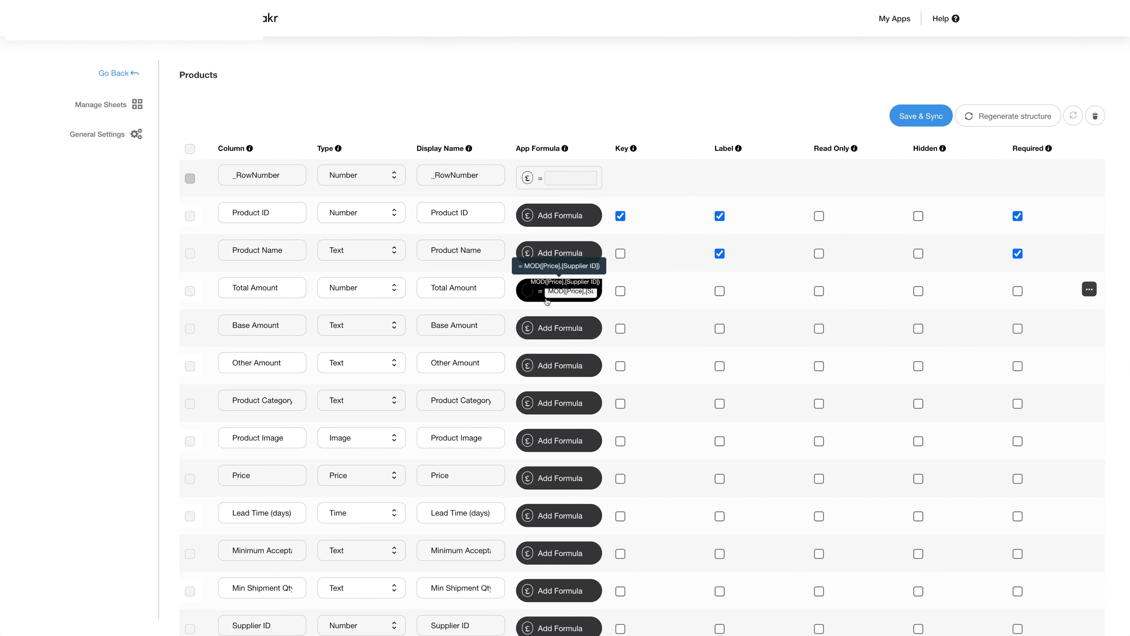
Make Total Amount the key column and move the label from Product Name to Base Amount
mouse_move(635, 149)
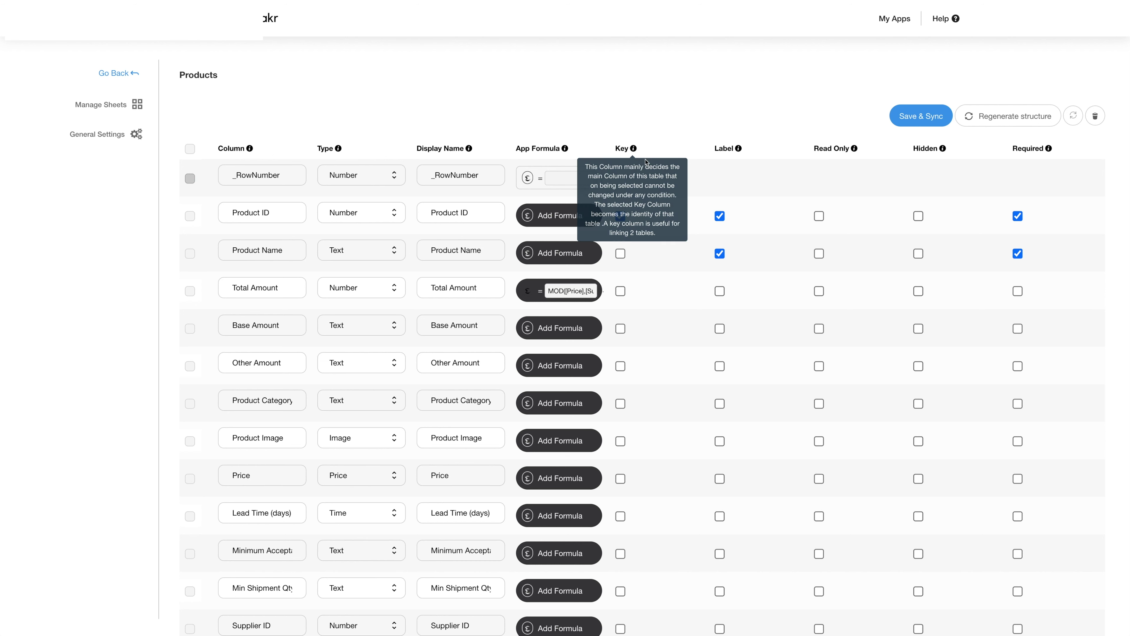
click(621, 291)
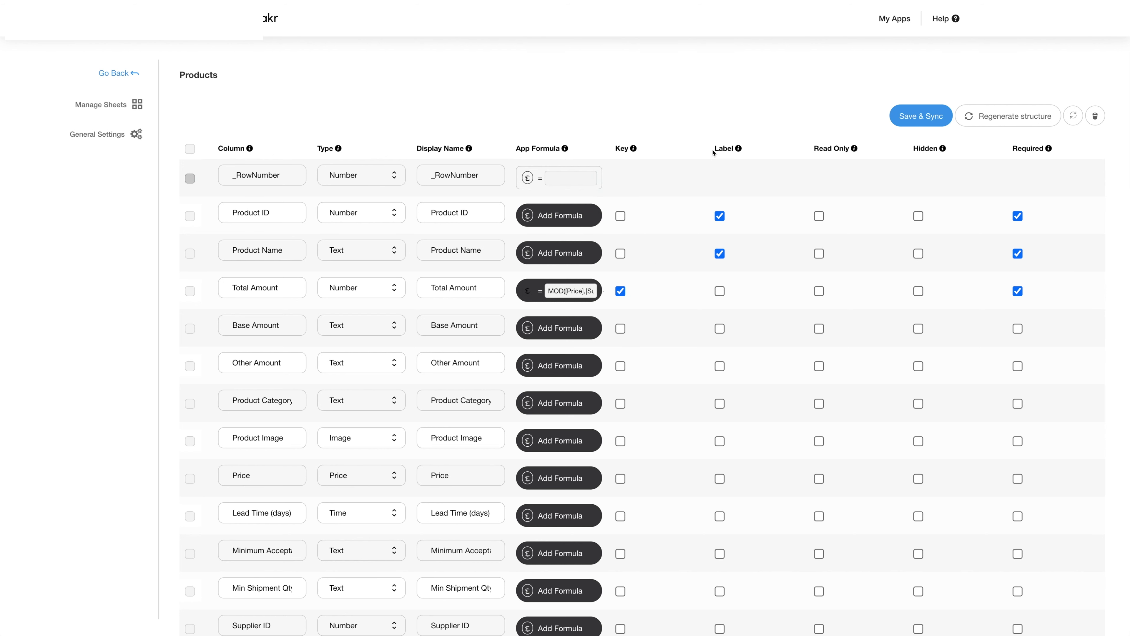
mouse_move(739, 154)
click(721, 291)
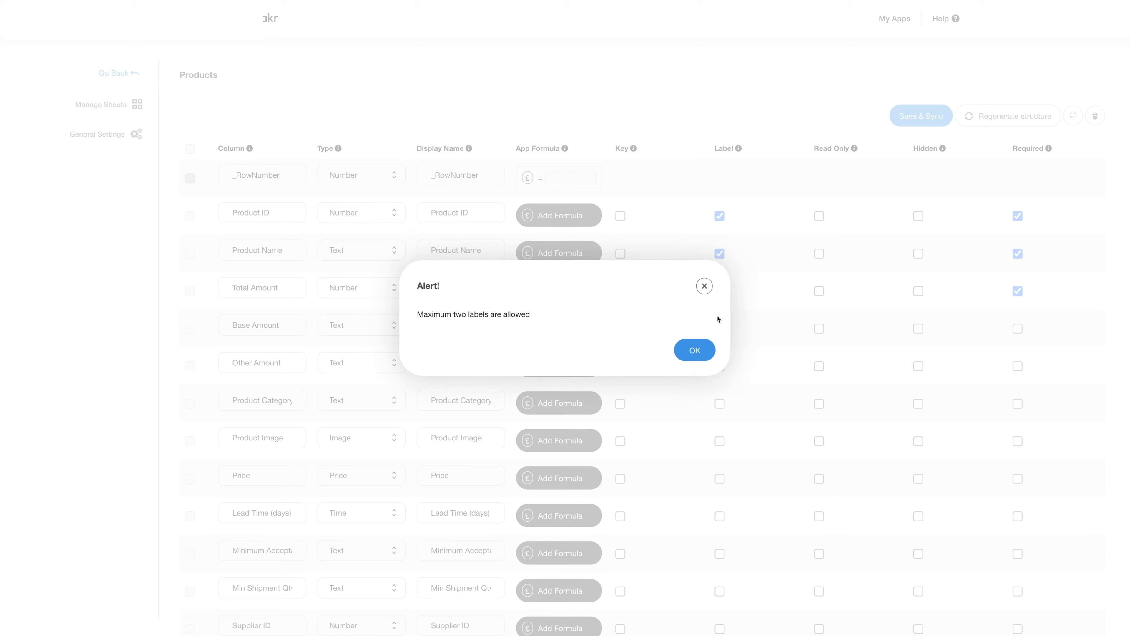
click(695, 351)
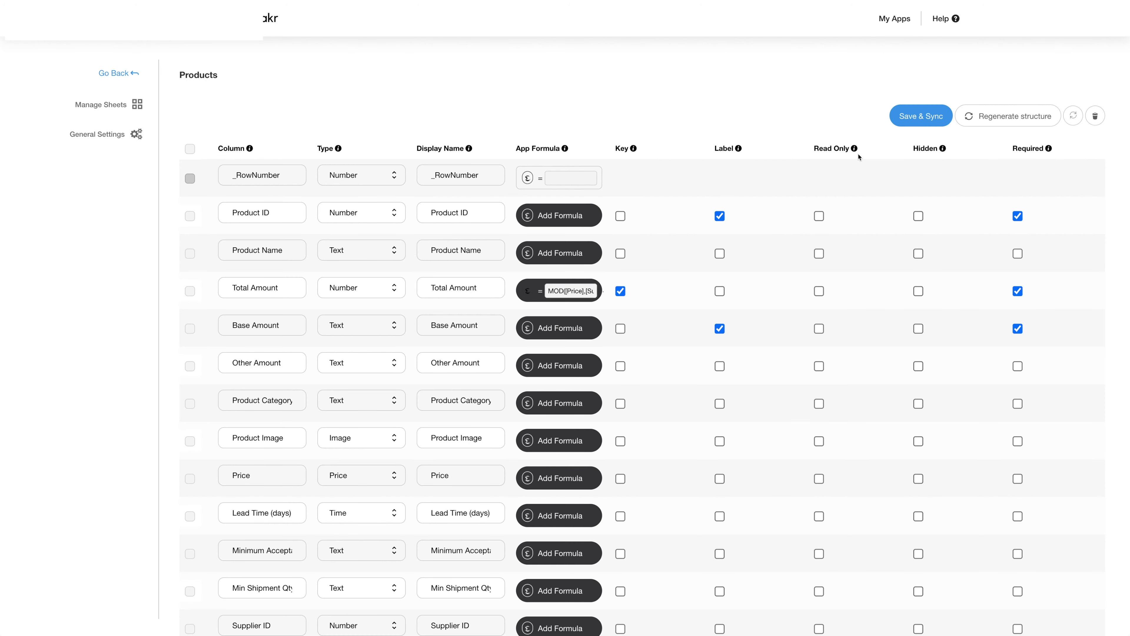
Mark the Product ID, Product Name and Total Amount columns as read only
mouse_move(856, 151)
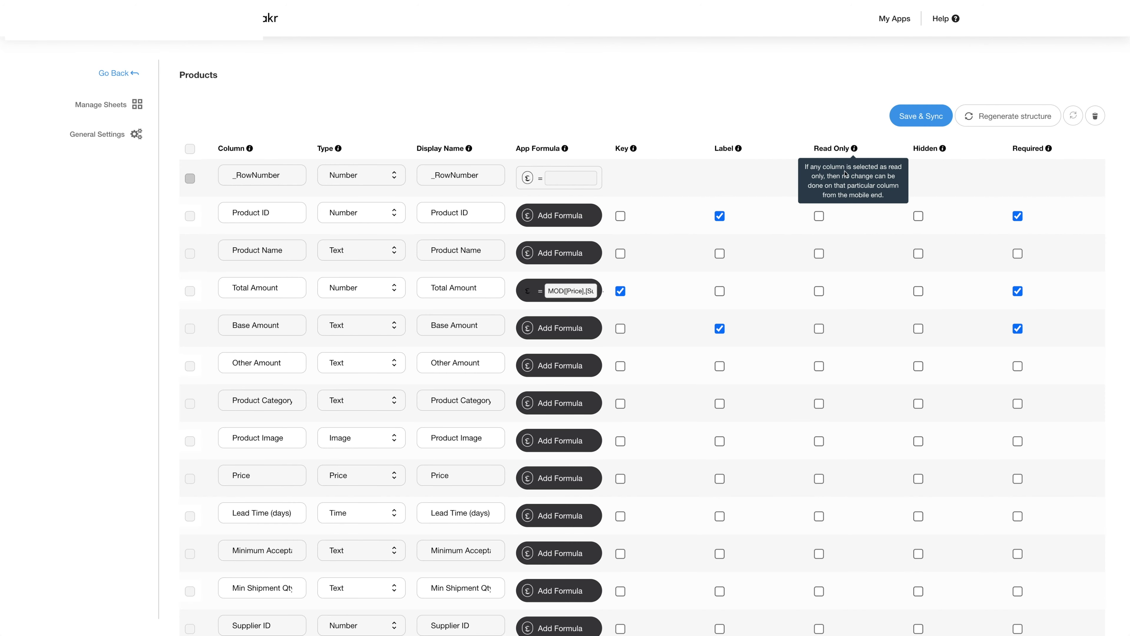
scroll(826, 238, down, 1)
click(819, 214)
click(819, 252)
click(819, 289)
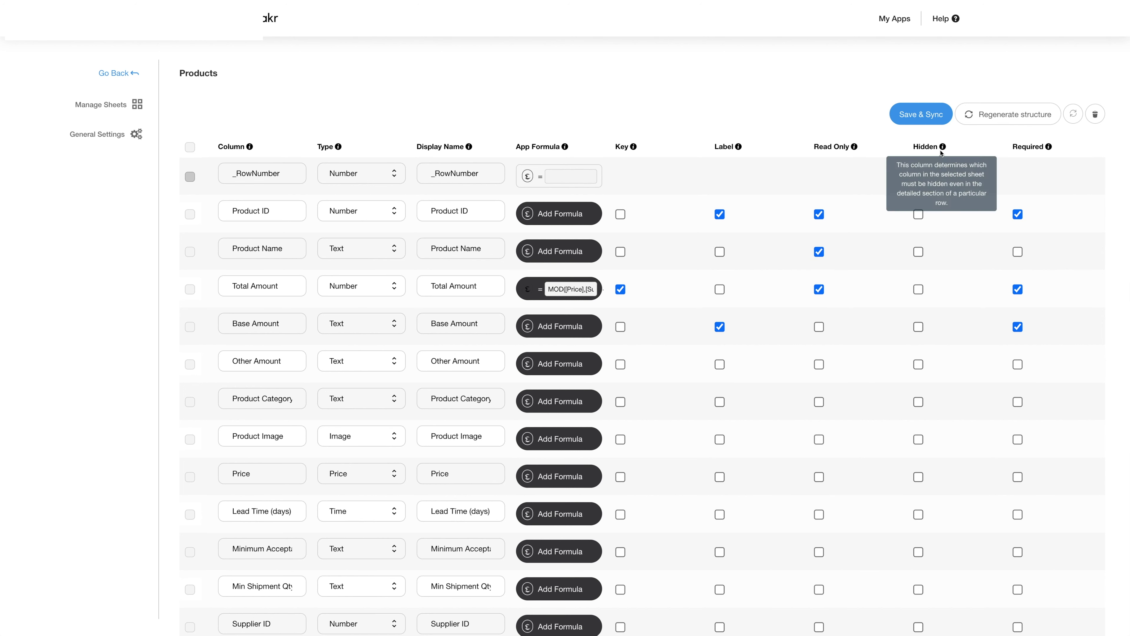
Try to hide the Product ID column and dismiss the alert
mouse_move(942, 151)
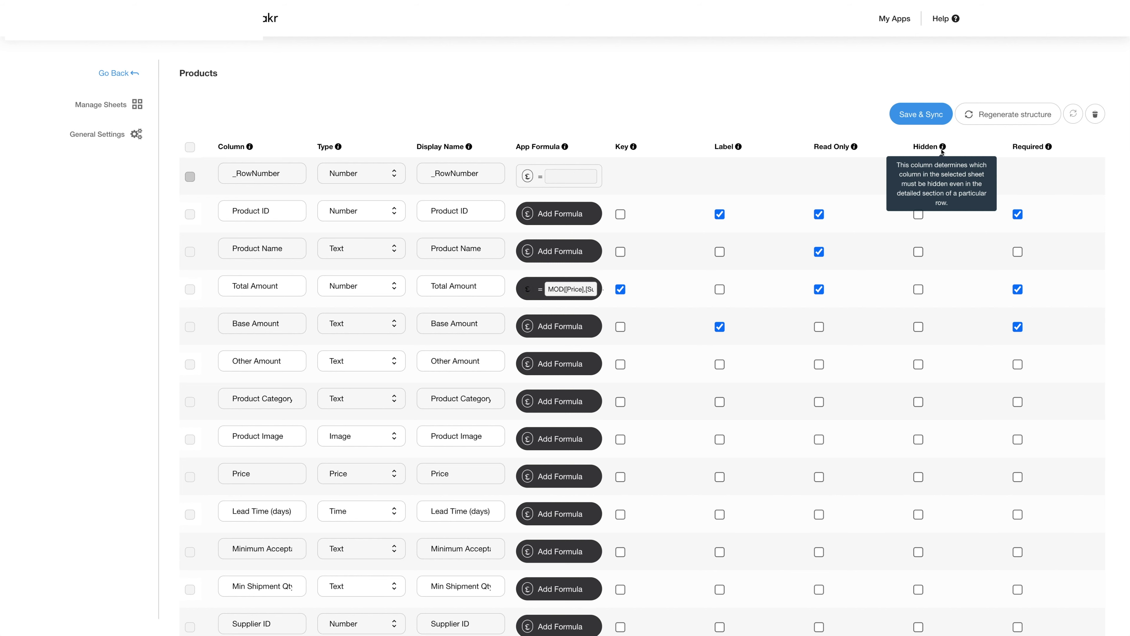
click(918, 215)
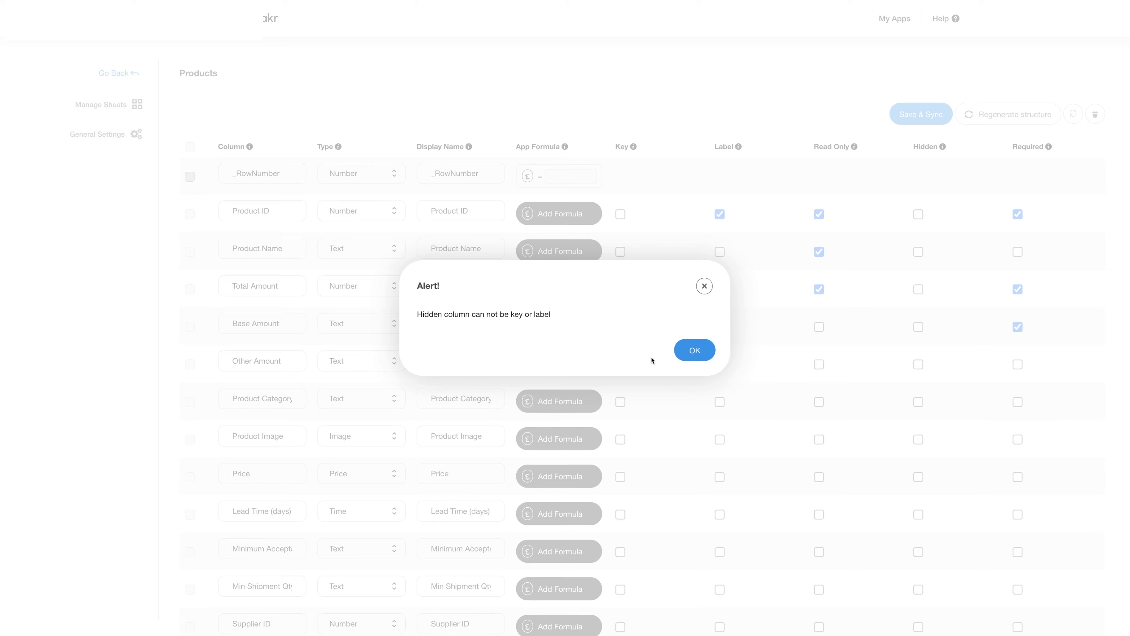
click(705, 286)
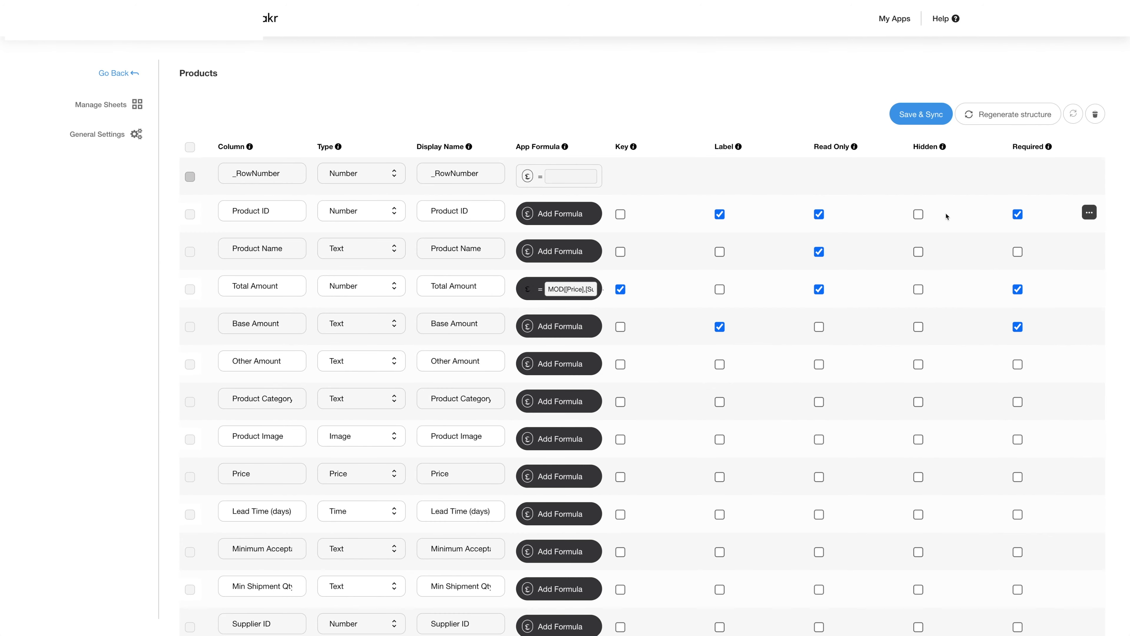
Mark the Other Amount column as required, leaving Product Name optional
mouse_move(1050, 154)
click(1018, 252)
click(1018, 364)
click(1018, 252)
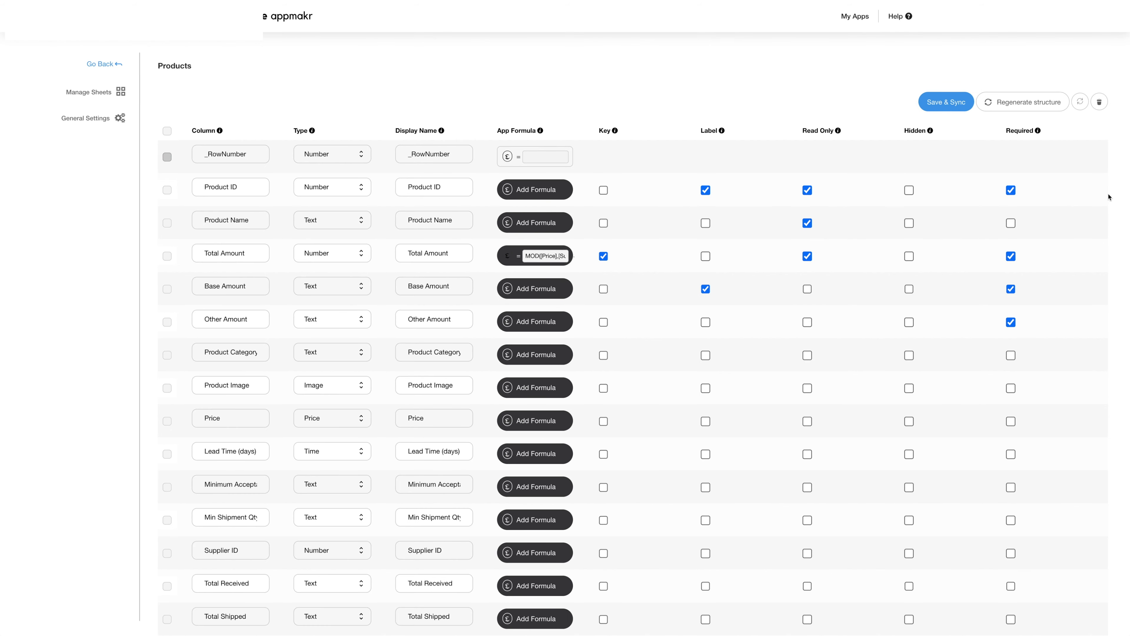
Regenerate the column structure of the Products table and confirm it
click(1096, 191)
click(931, 117)
click(1026, 107)
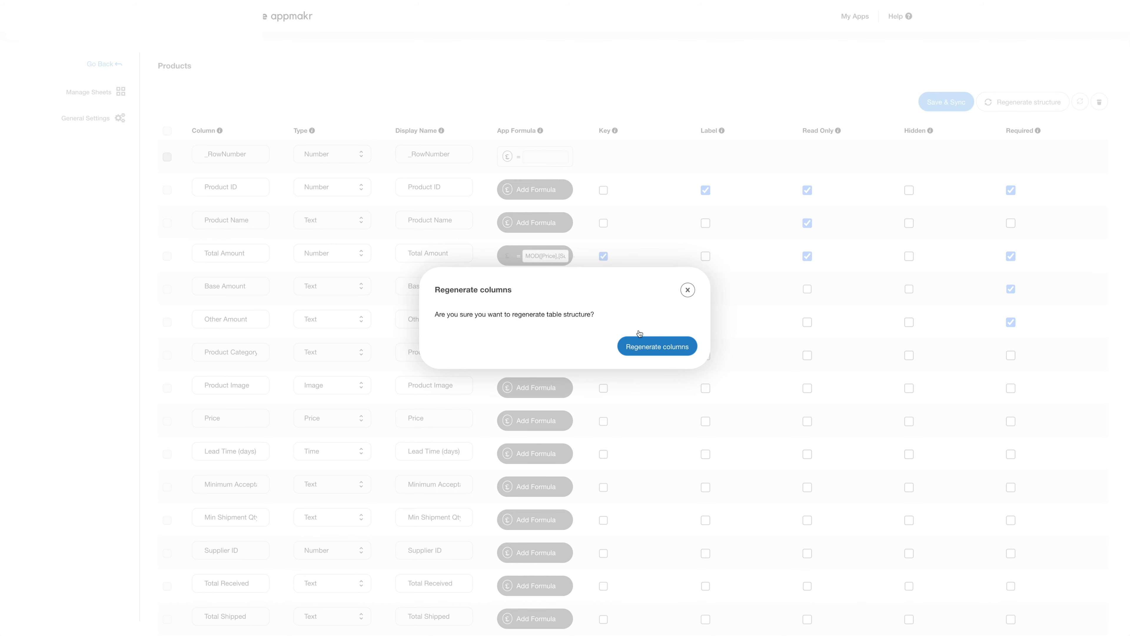
click(659, 351)
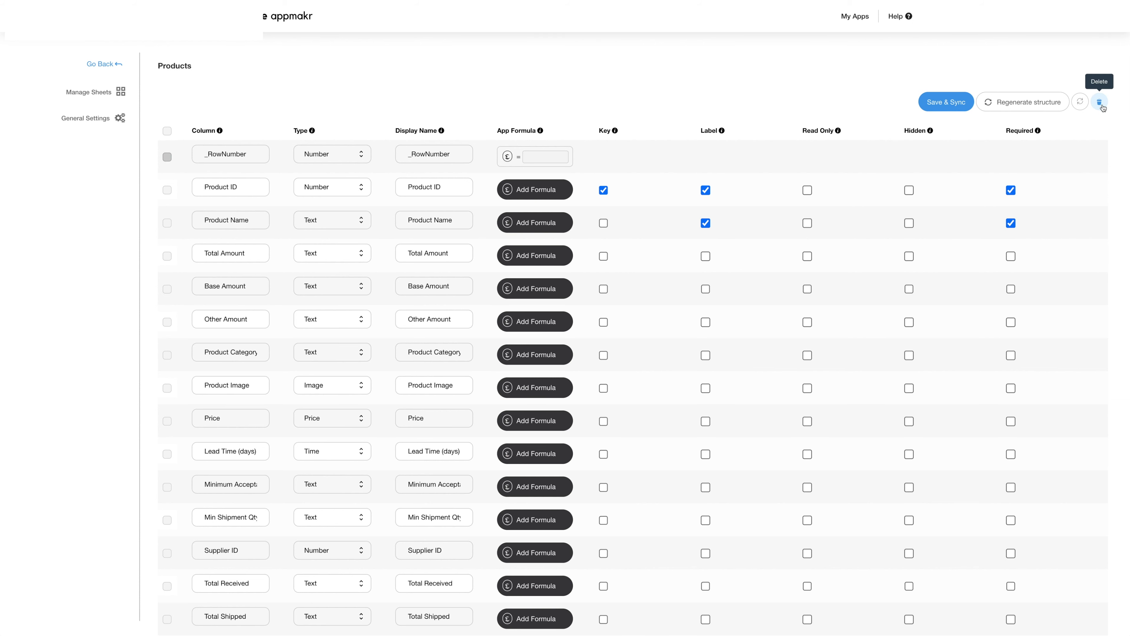
Review the app text entries in the language settings under the general settings
click(86, 118)
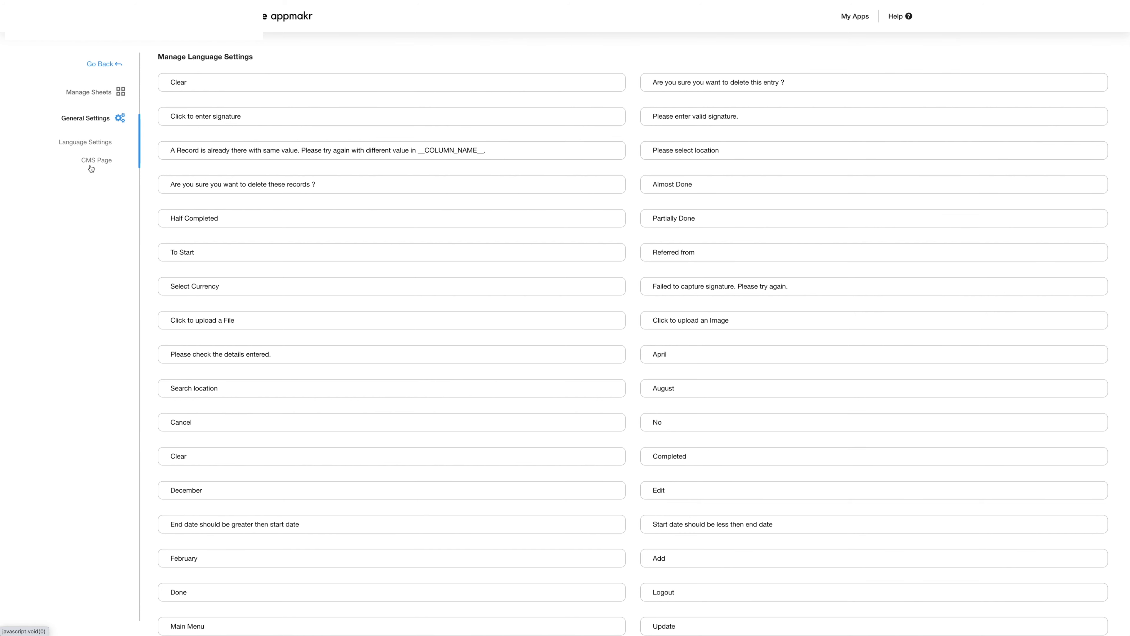
click(86, 146)
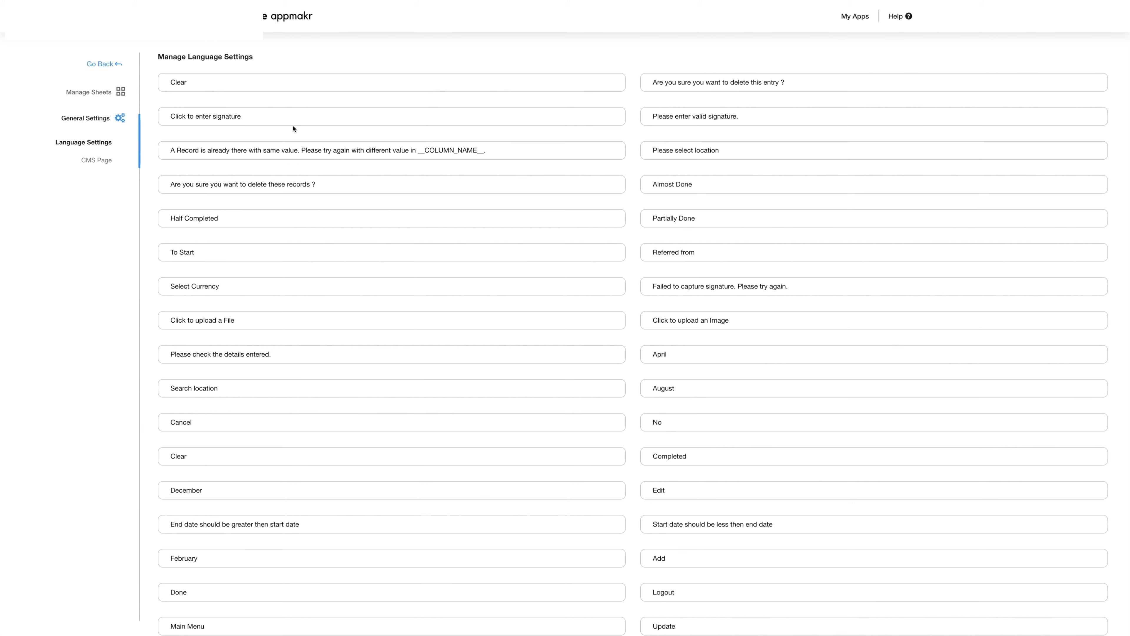
scroll(520, 429, down, 10)
scroll(523, 434, down, 5)
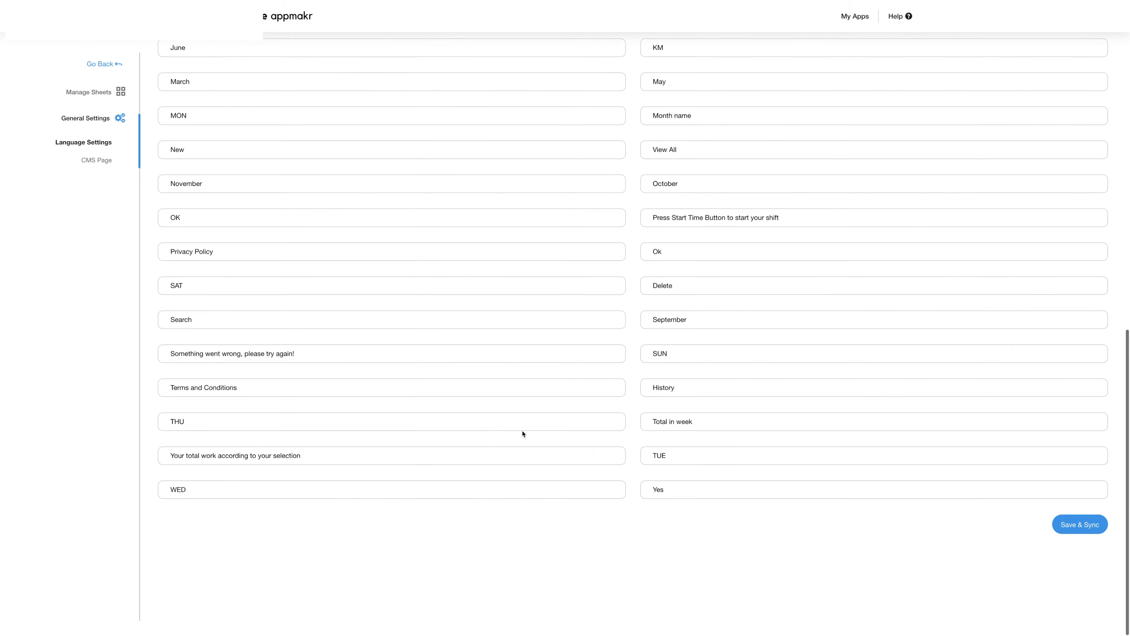
scroll(667, 540, up, 15)
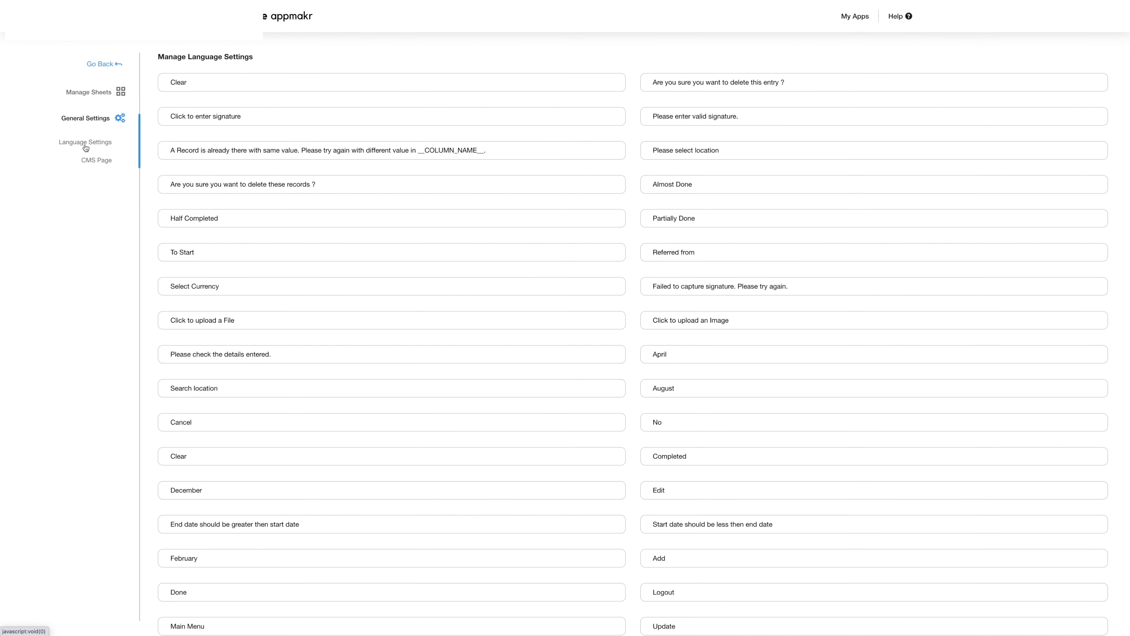
scroll(523, 429, down, 15)
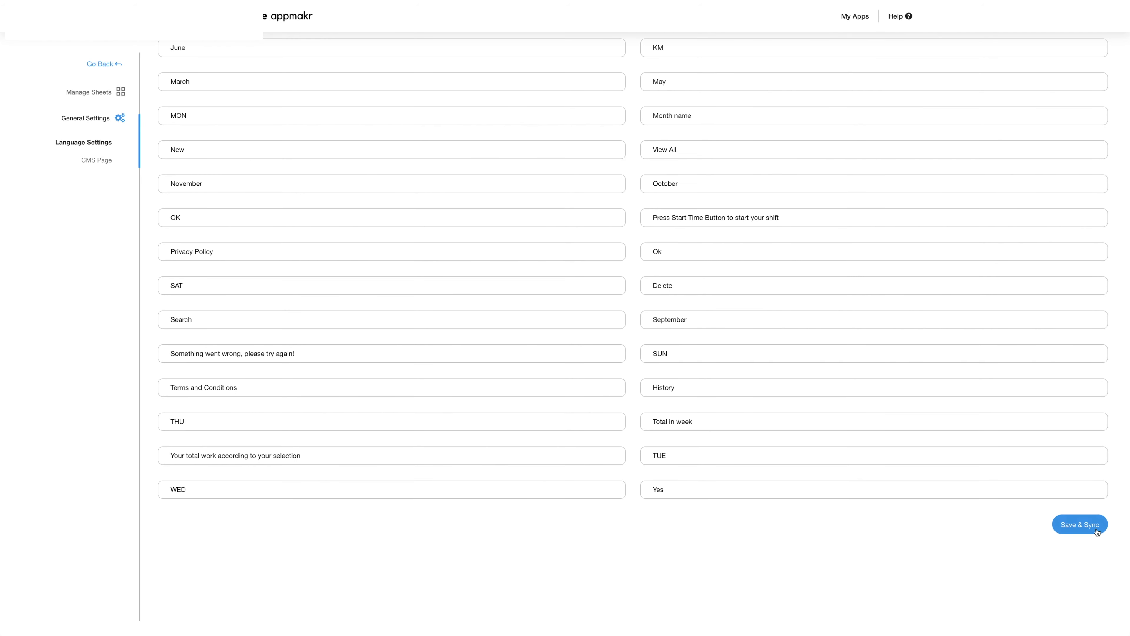
Save and sync the CMS page with its Terms and Conditions and Privacy Policy fields
click(94, 163)
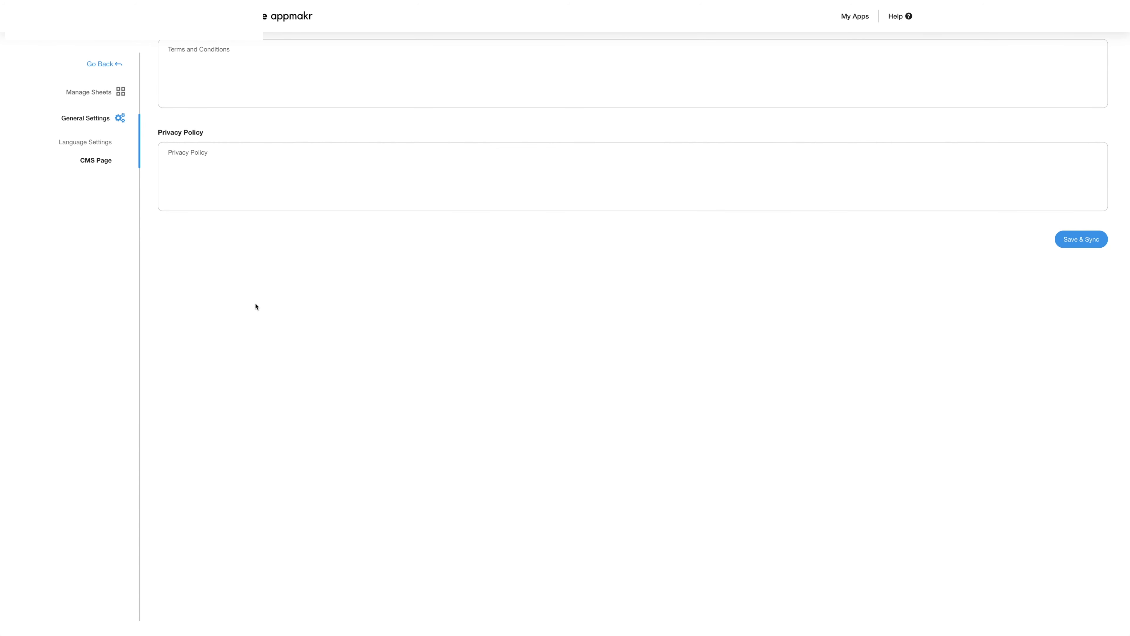
click(263, 72)
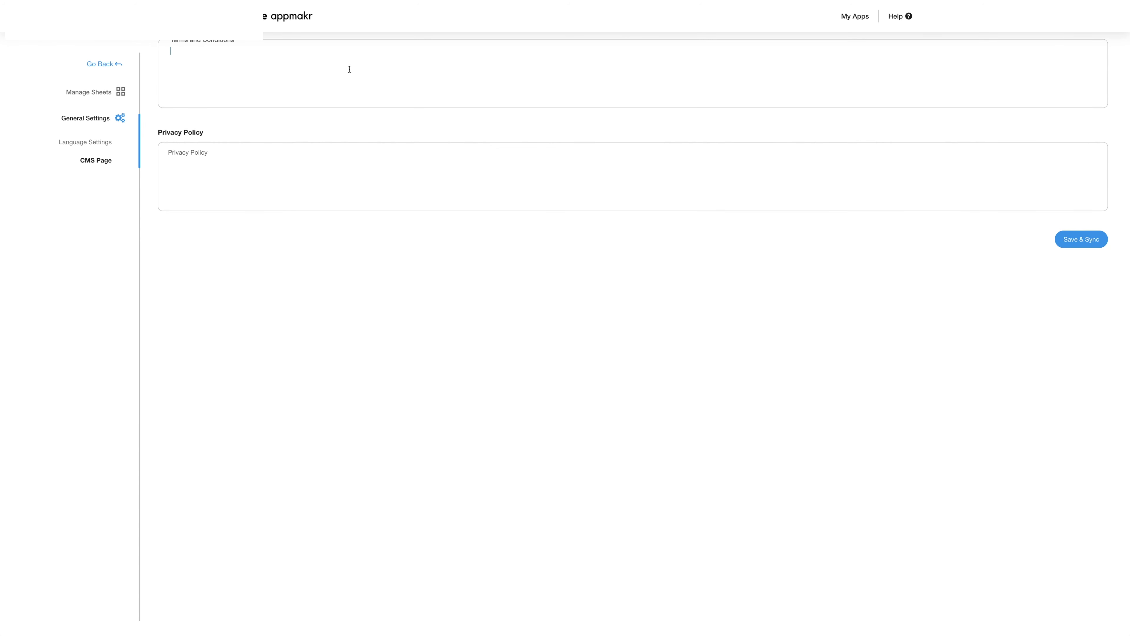
click(208, 153)
click(247, 288)
click(1086, 235)
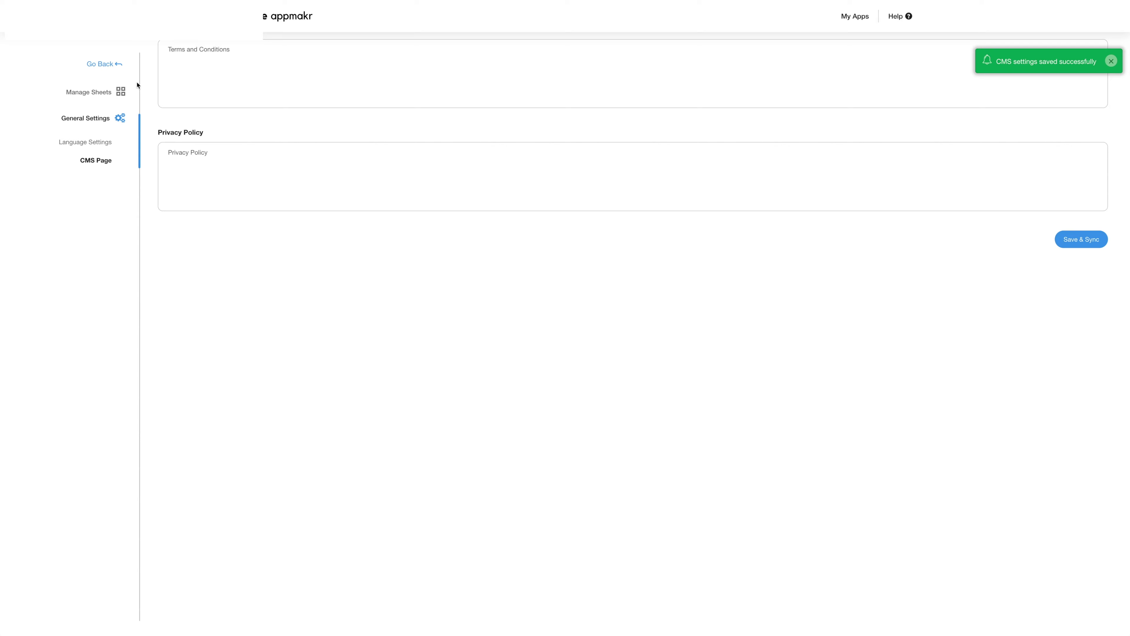
Return to the App Sheet feature editor and turn on Hide Border in its design settings
click(101, 63)
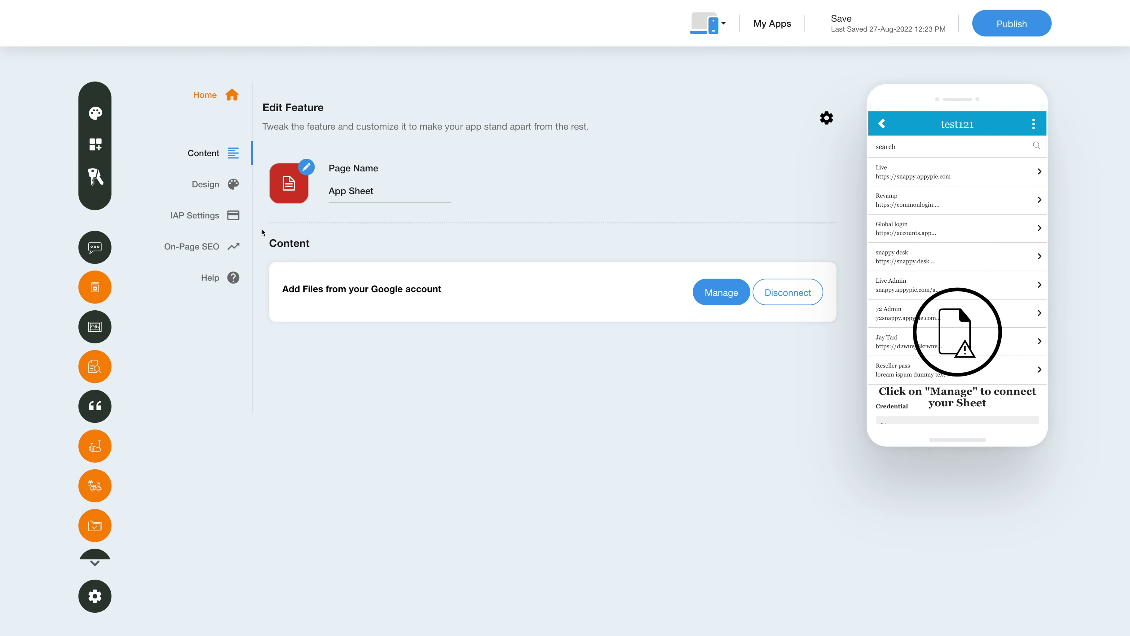
click(204, 188)
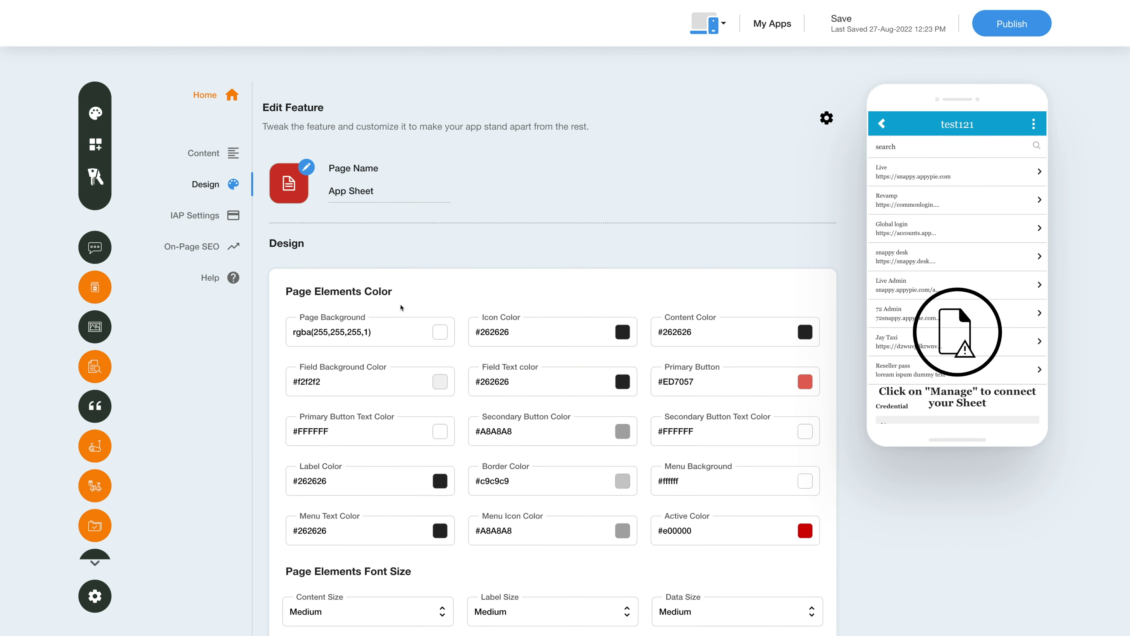
scroll(405, 321, down, 3)
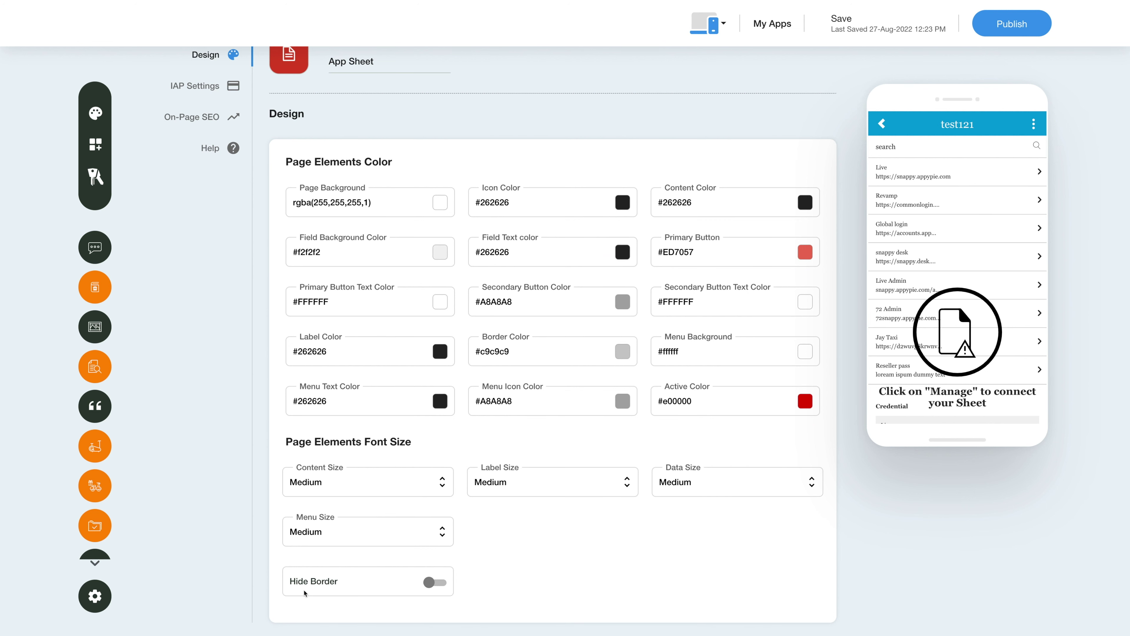
click(434, 582)
scroll(401, 534, up, 2)
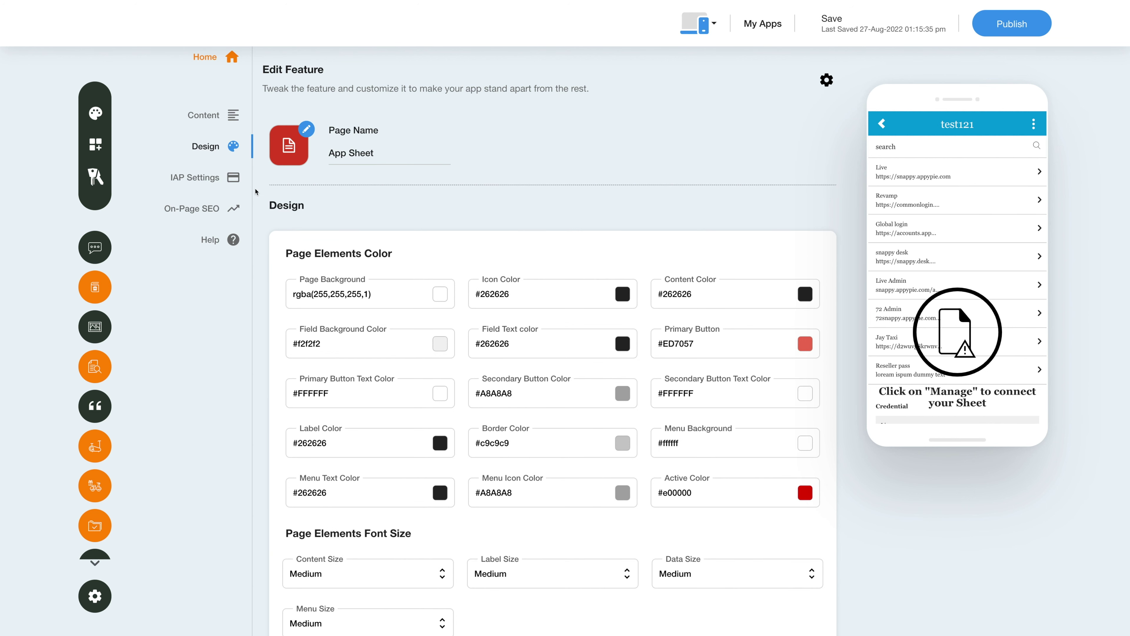
Switch IAP on and back off in the IAP settings, and review the Android and iOS payment credential fields
click(203, 184)
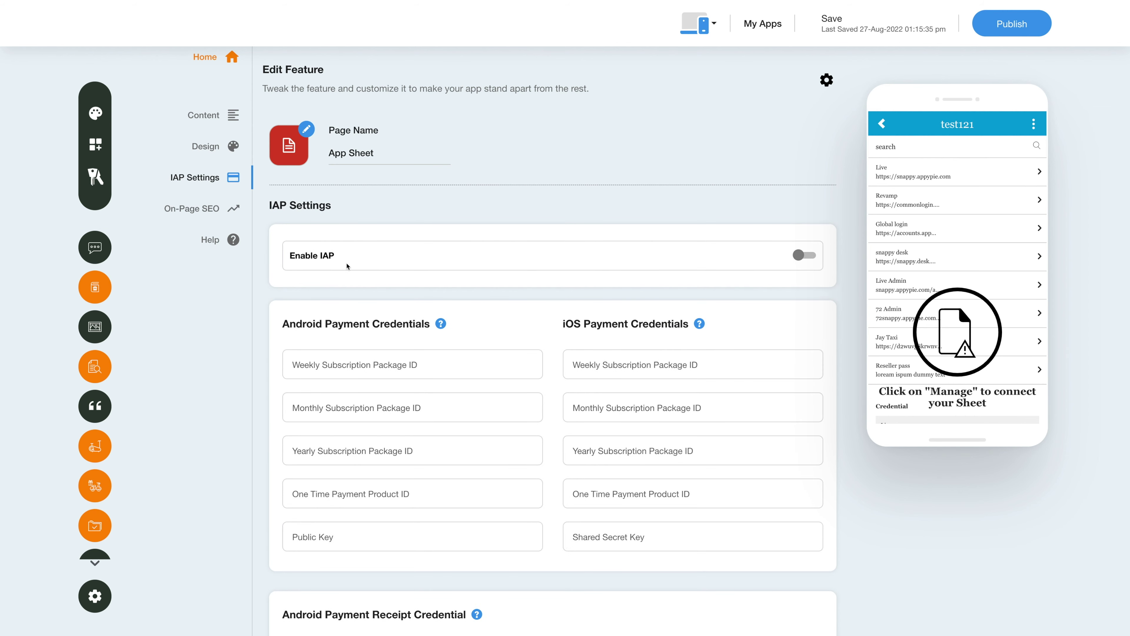
click(801, 254)
click(804, 255)
scroll(593, 436, down, 5)
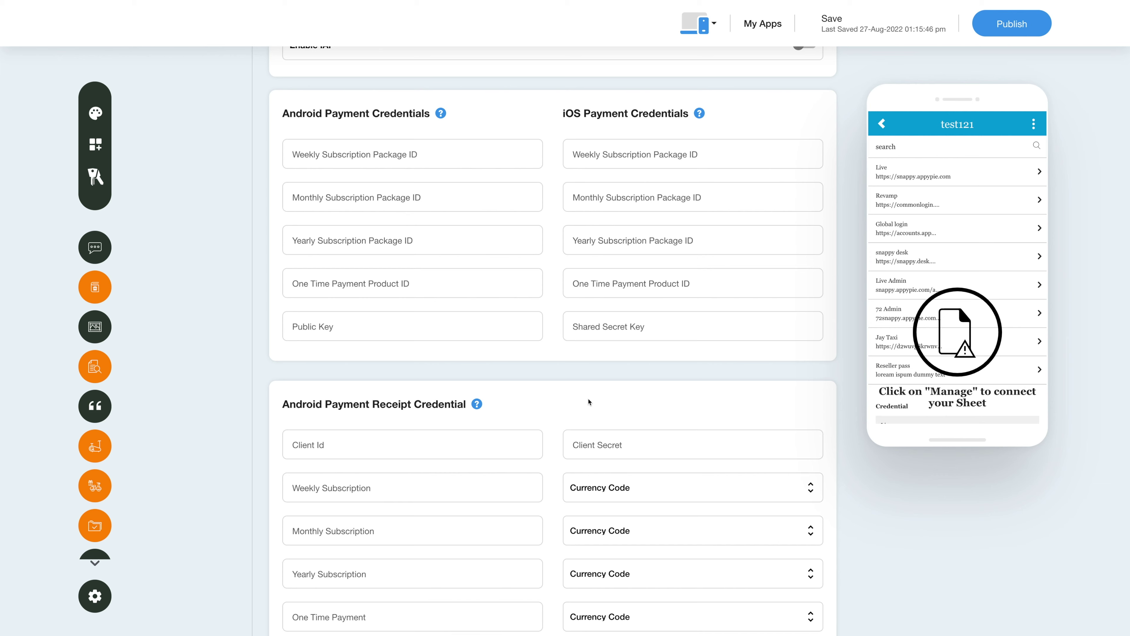
scroll(589, 401, down, 2)
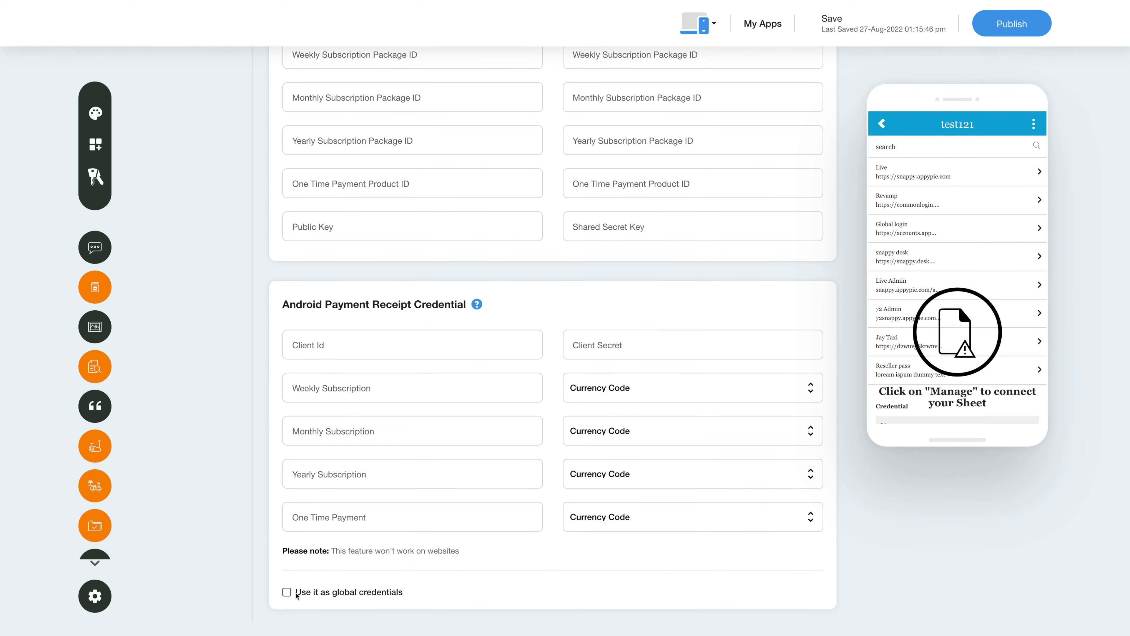
scroll(736, 91, up, 7)
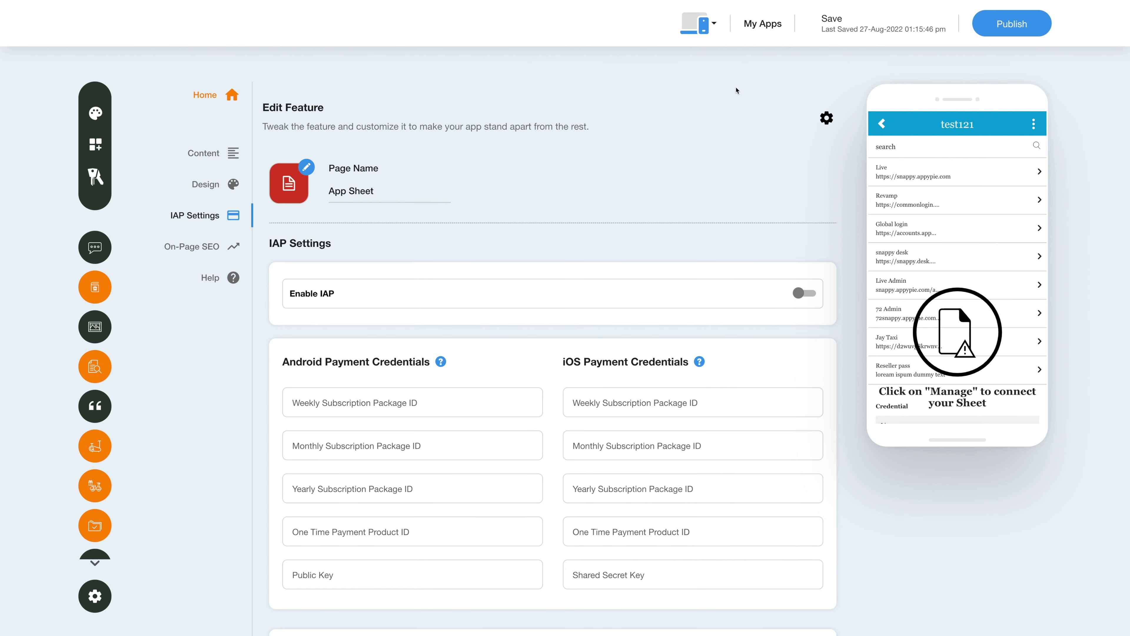
mouse_move(847, 30)
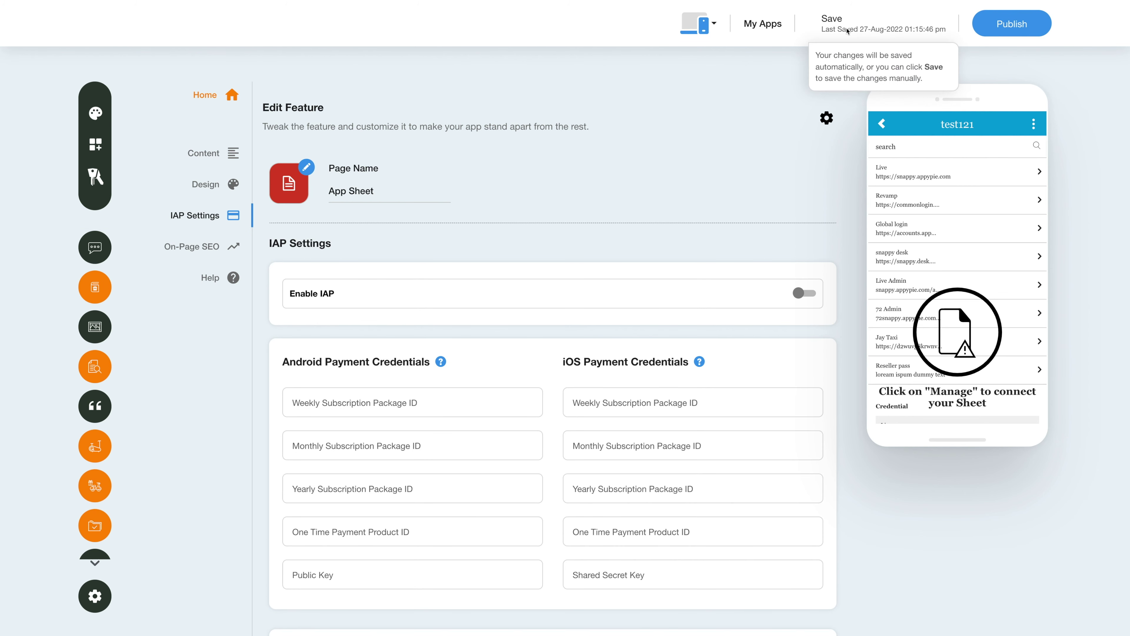